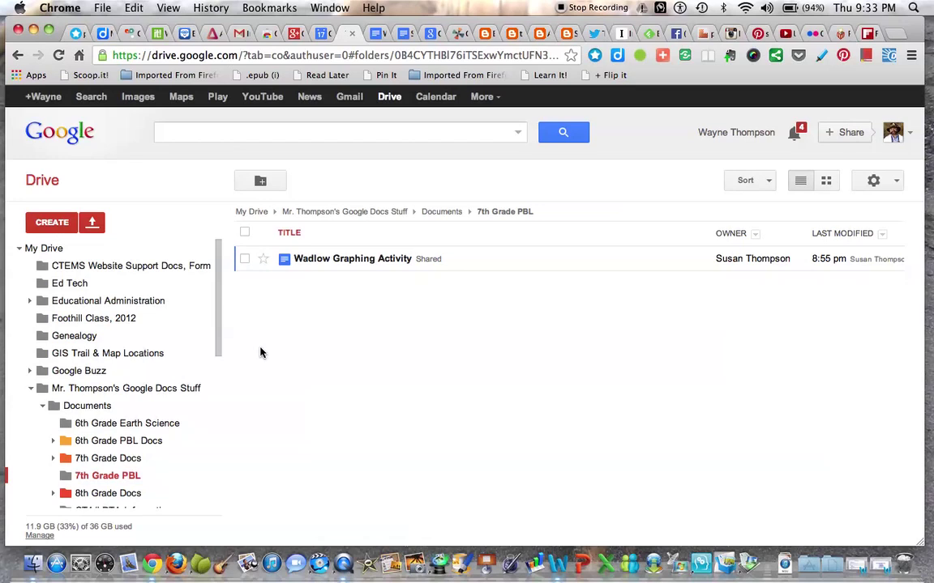
Create a new Google spreadsheet from the CREATE menu in the 7th Grade PBL folder
click(49, 224)
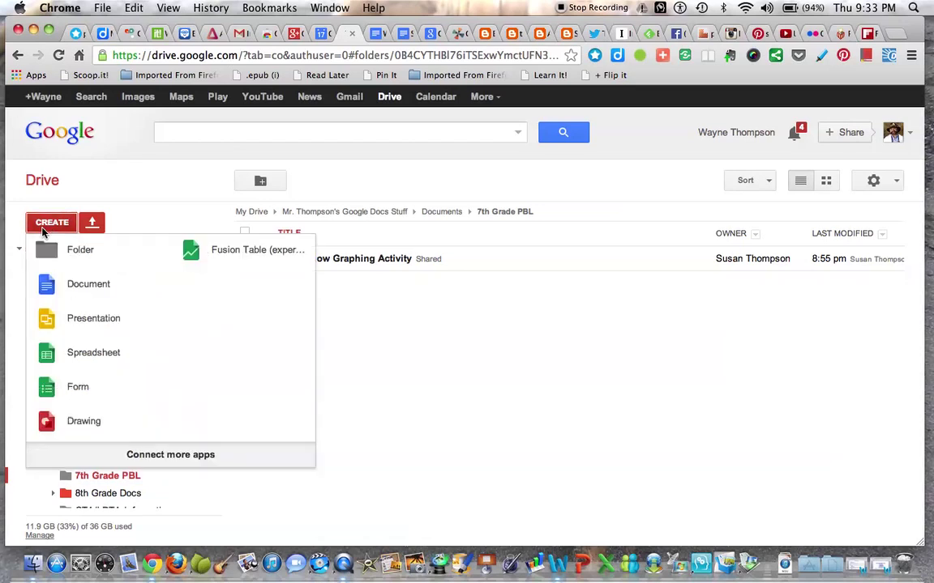
click(71, 357)
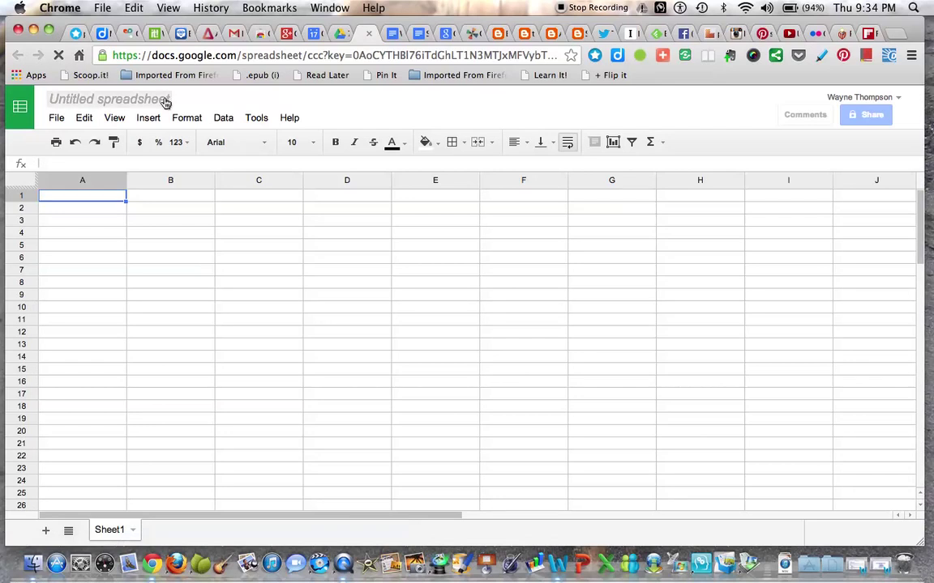
Rename the untitled spreadsheet to 'Wadlow Growth Data Table'
click(138, 100)
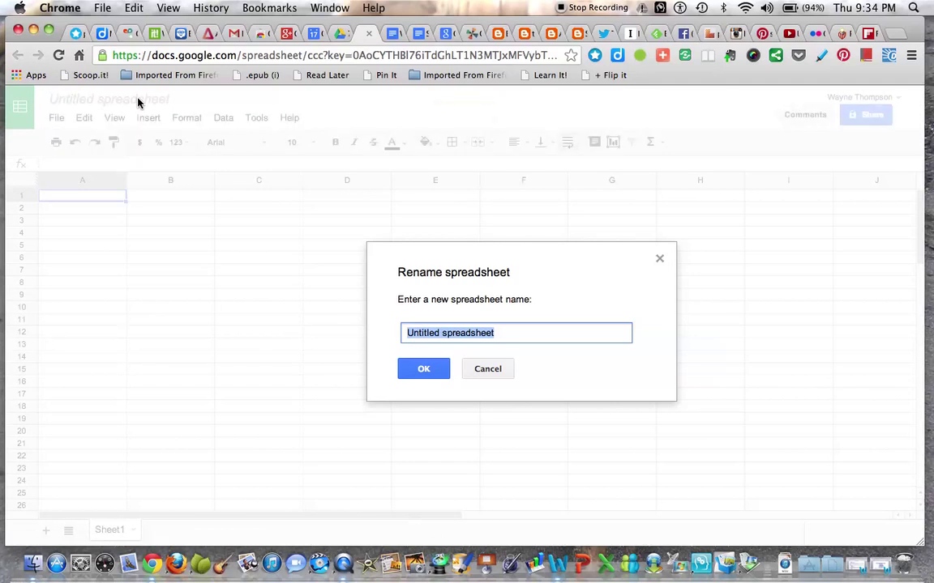
text(Wadlow )
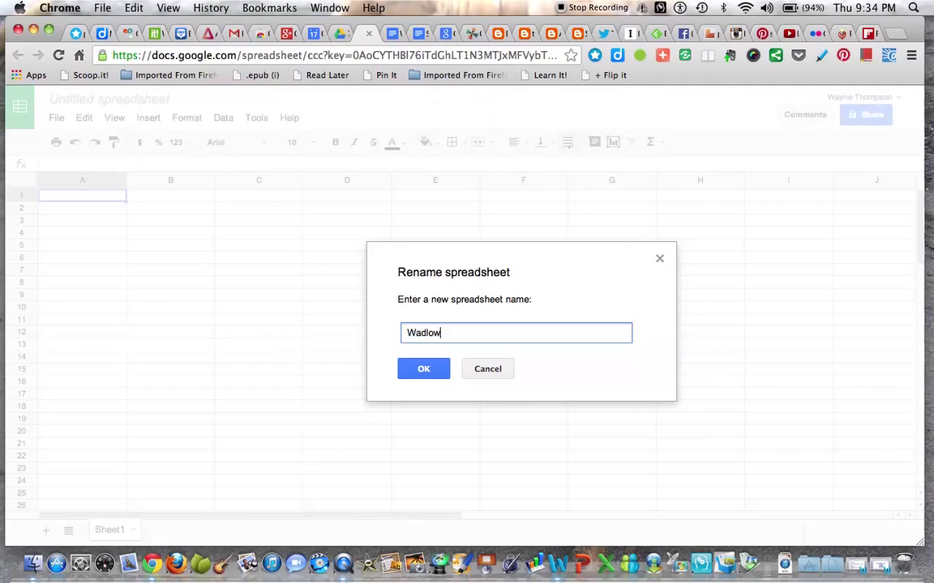
text(Growth Data Table)
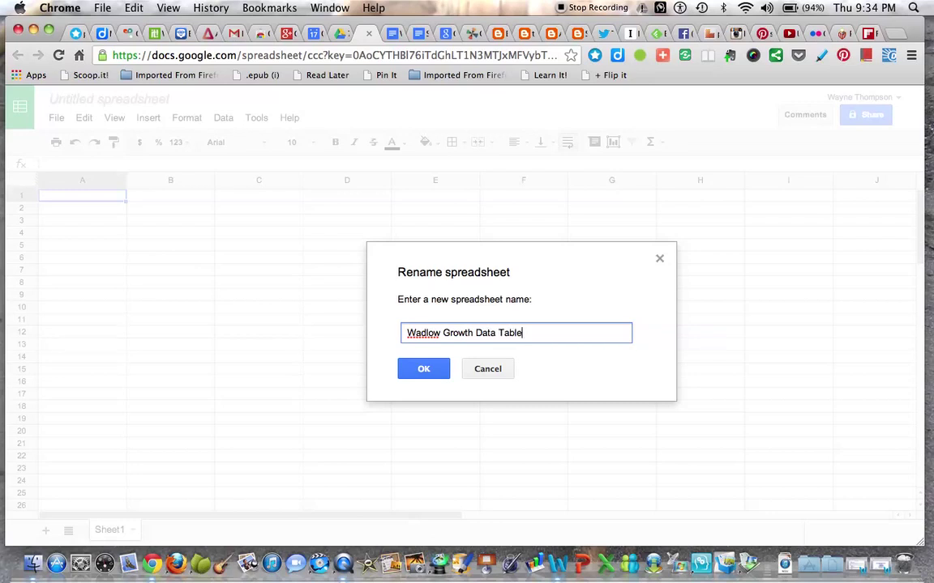
click(428, 374)
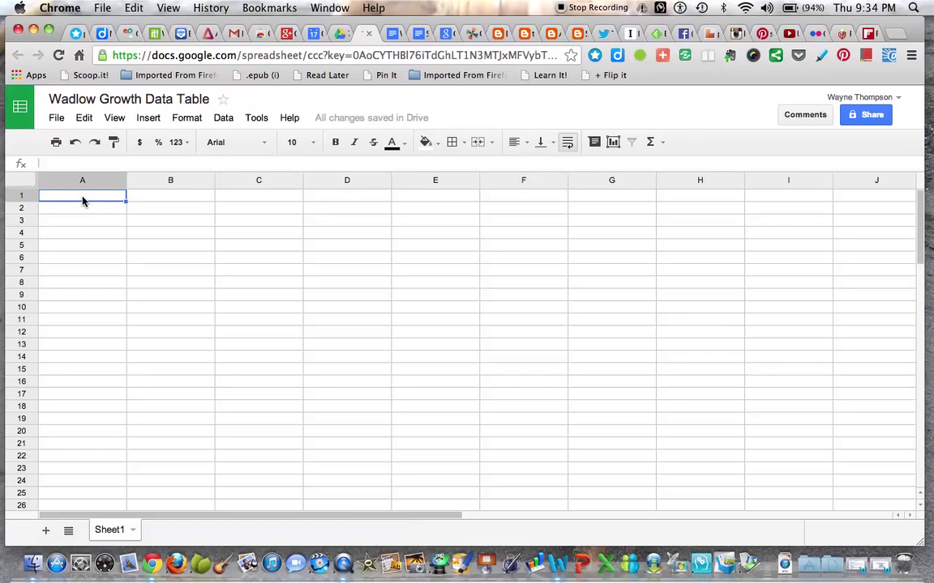
Enter headers Age in Years, Wadlow Height in Inches, Average Male Height in Inches in A1:C1
text(Age in Years)
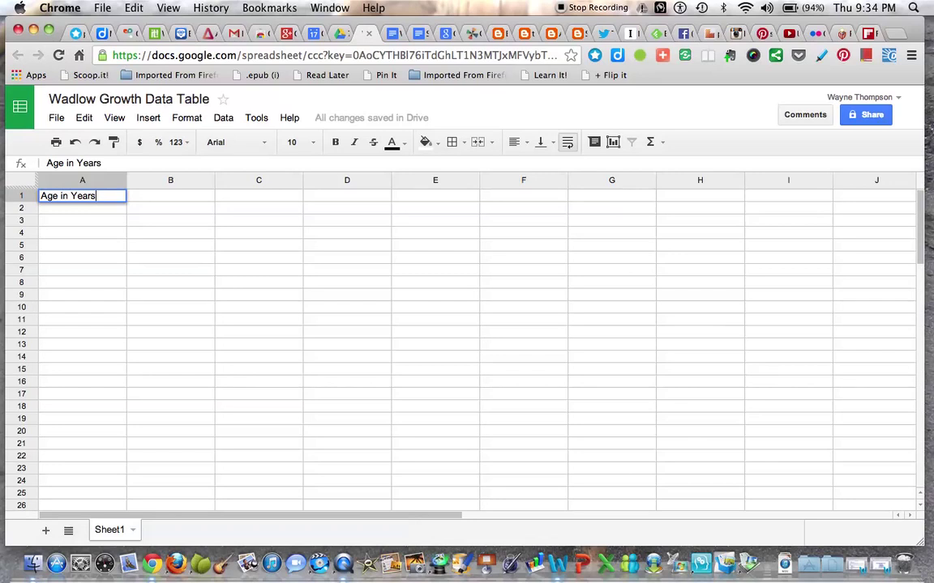
key(Tab)
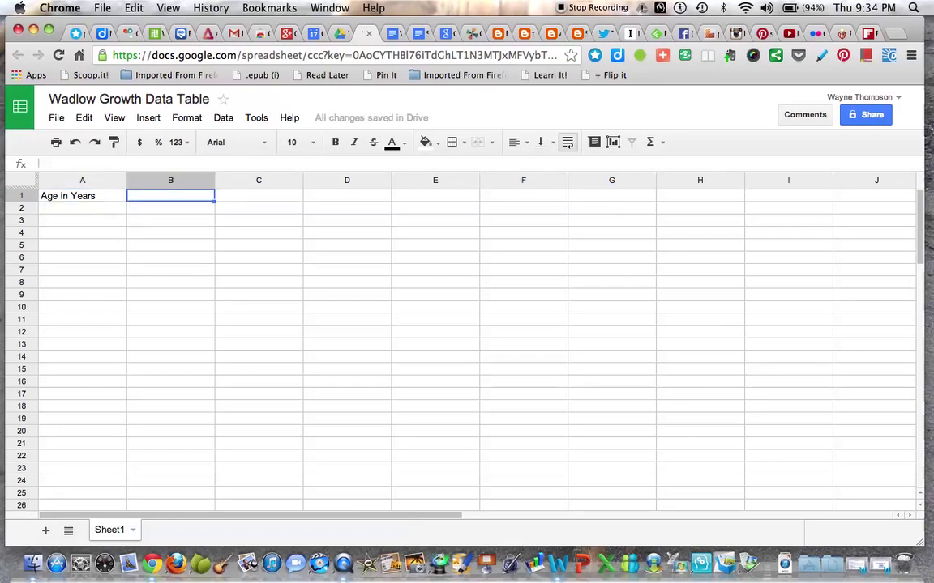
text(Wadl)
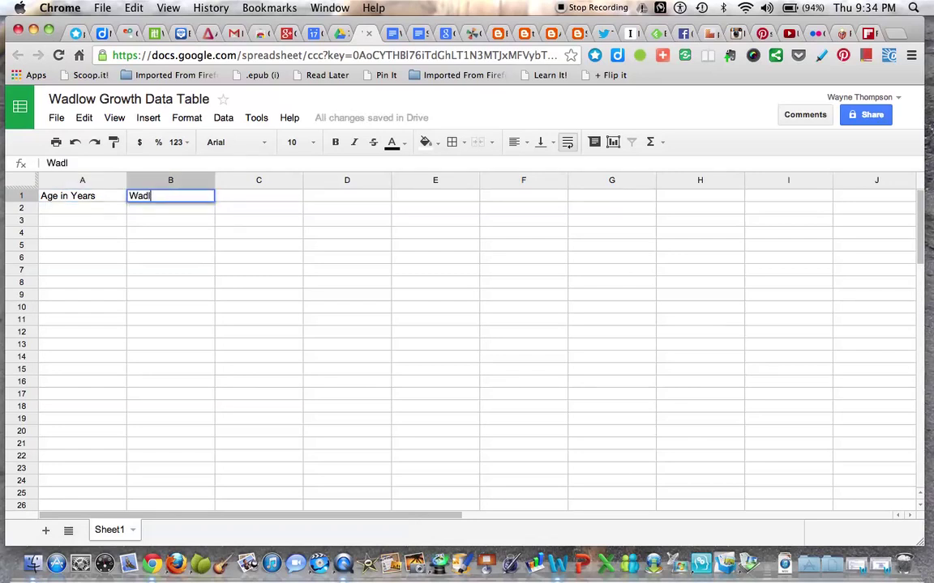
text(ow Height in Inches)
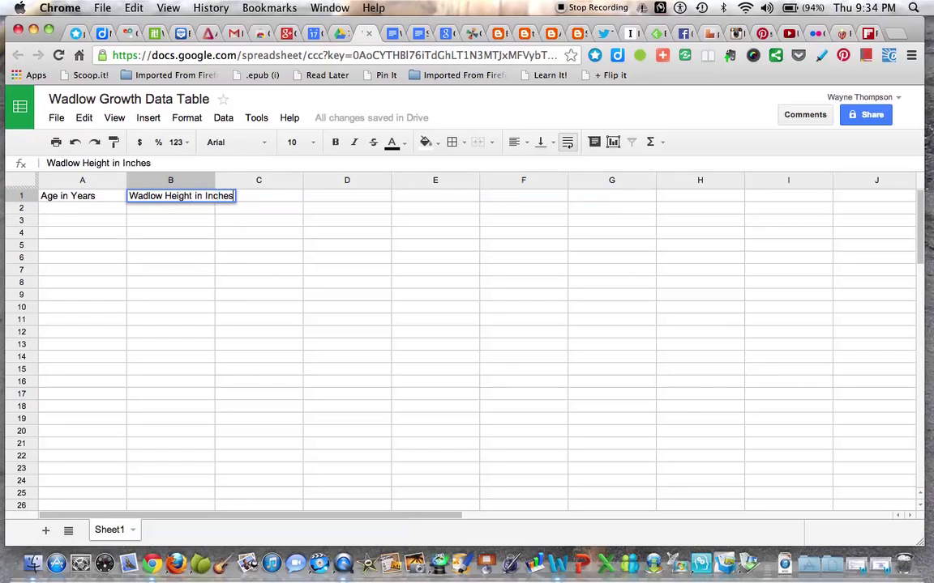
key(Tab)
text(Averag)
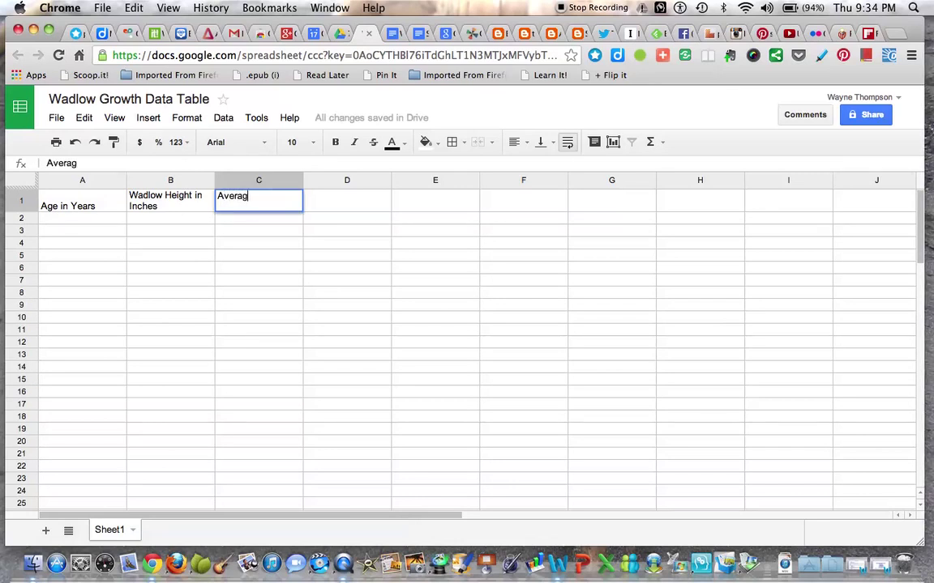
text(e Male H)
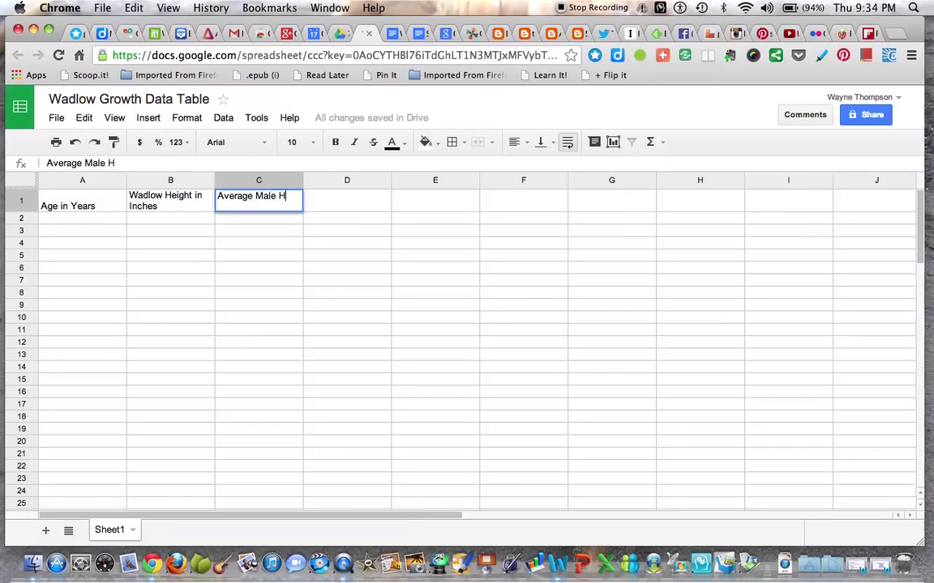
text(eight )
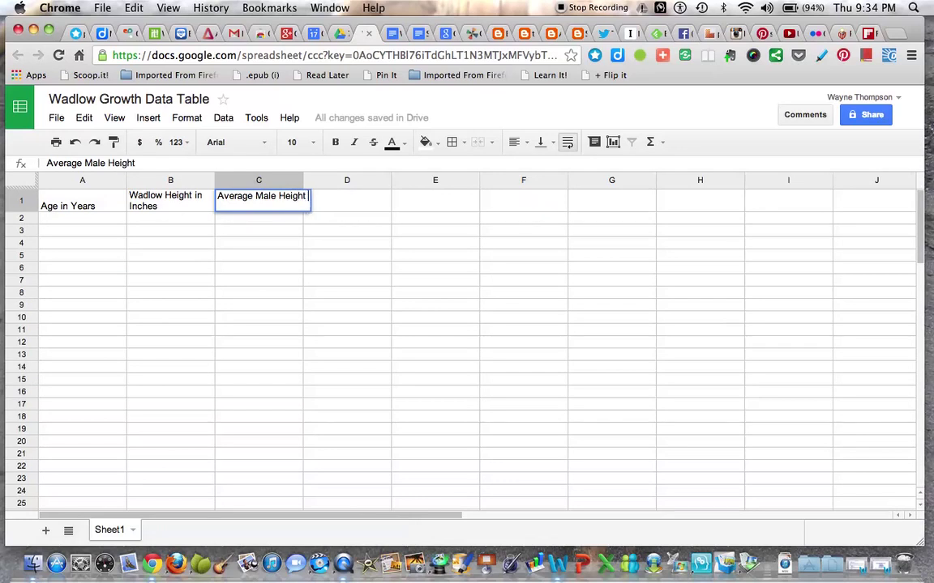
text(in IN)
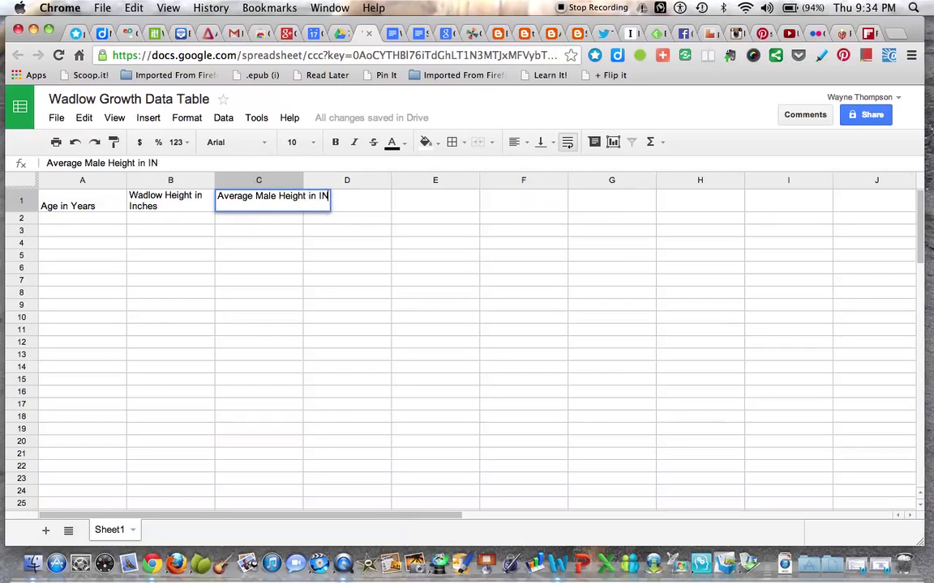
key(BackSpace)
text(nches)
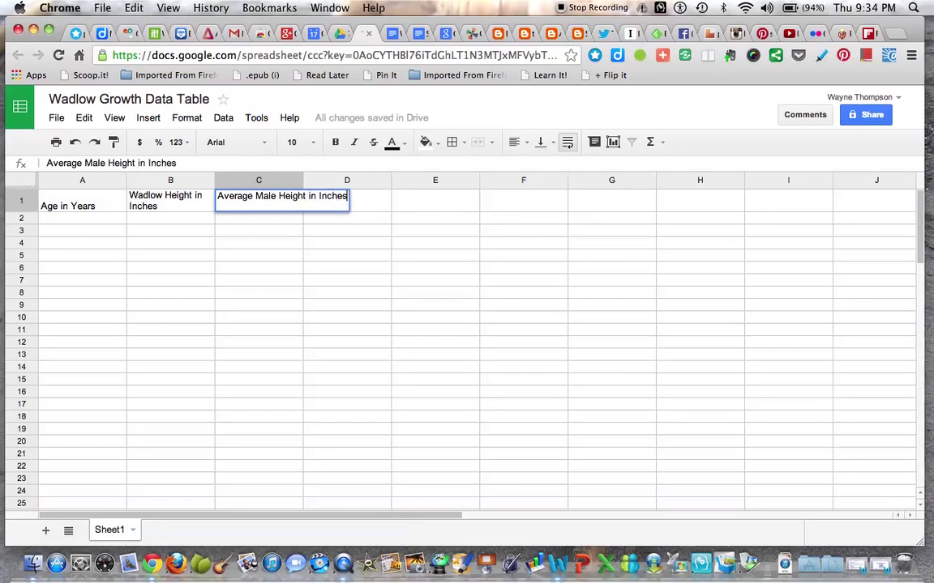
key(Tab)
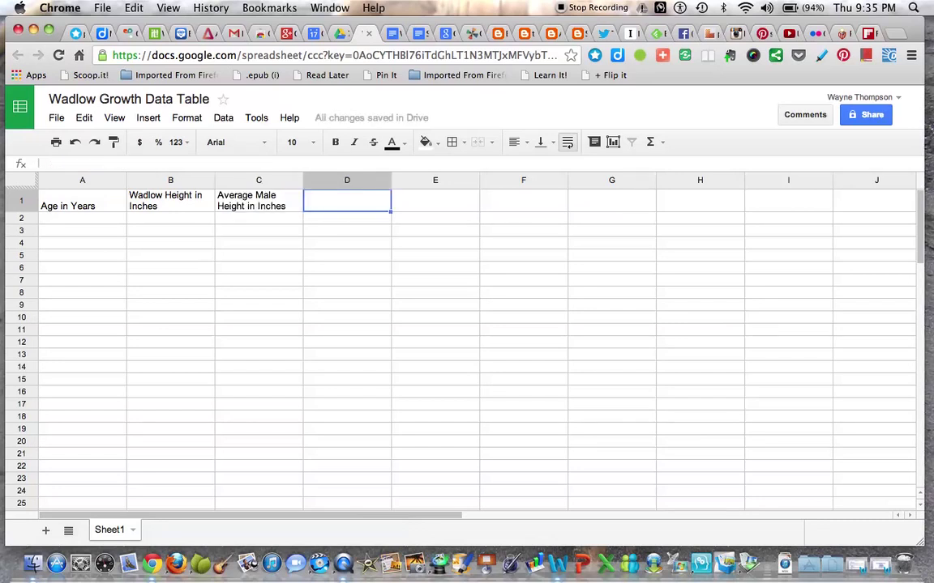
Enter the ages 5, 8, 10, 14, 16, 20 and 22 in cells A2:A8
click(103, 219)
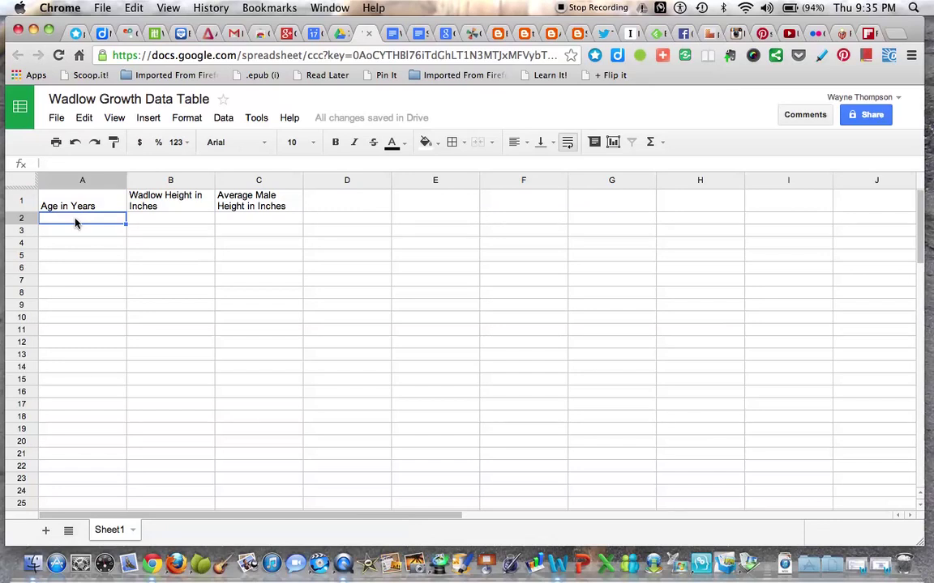
text(5)
key(Return)
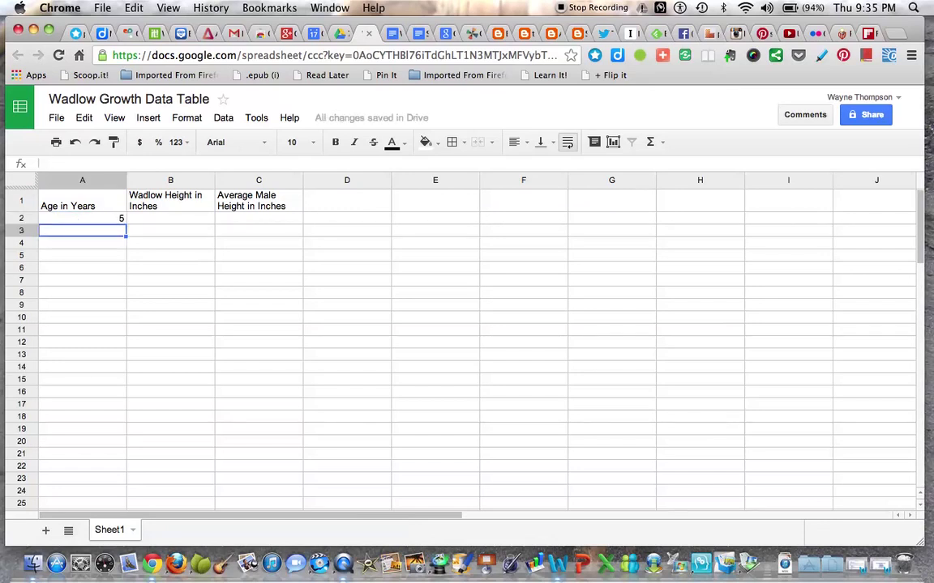
text(8)
key(Return)
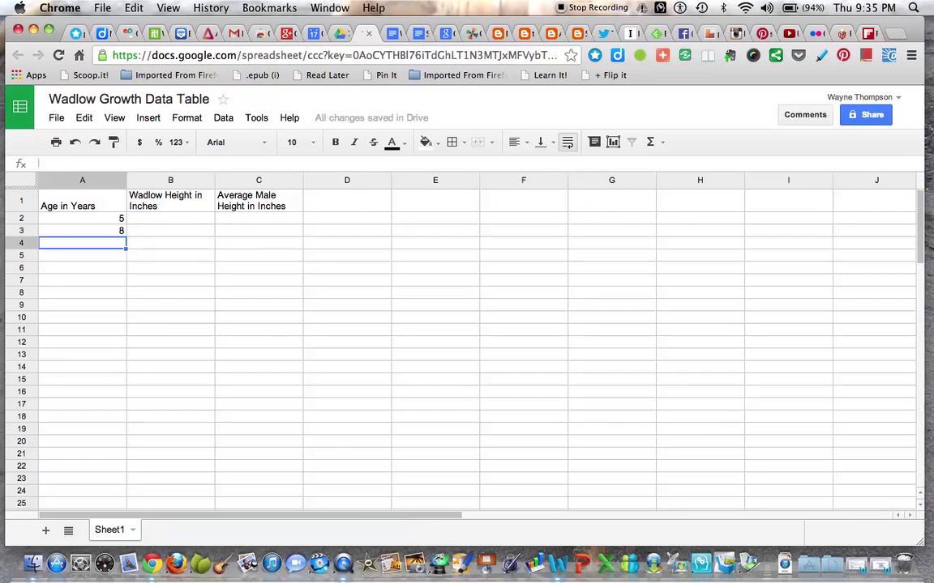
text(10)
key(Return)
text(14)
key(Return)
text(16)
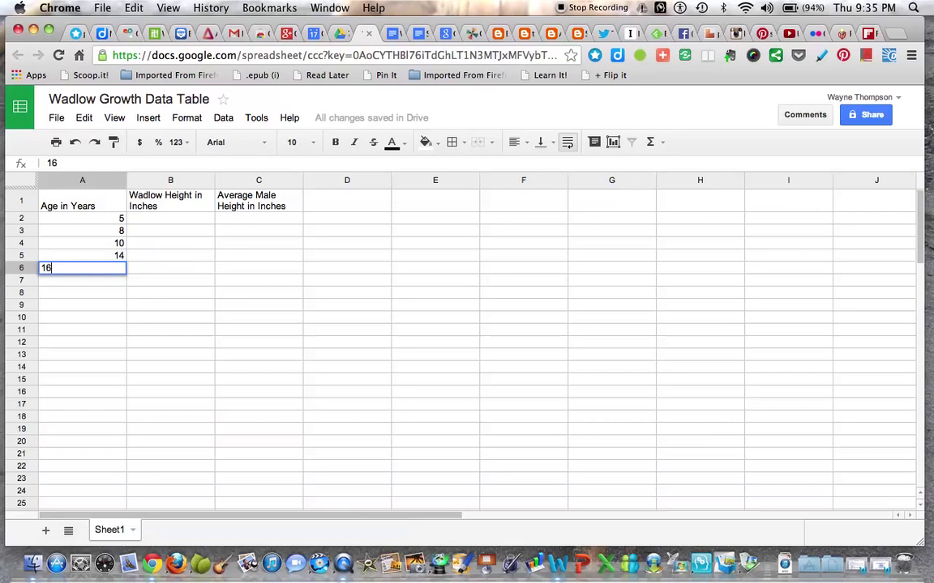
key(Return)
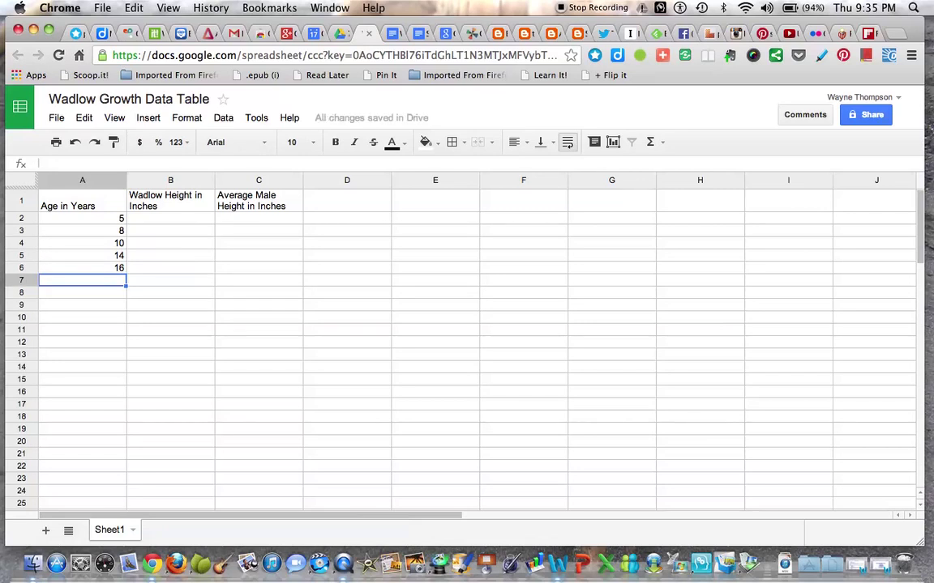
text(20)
key(Return)
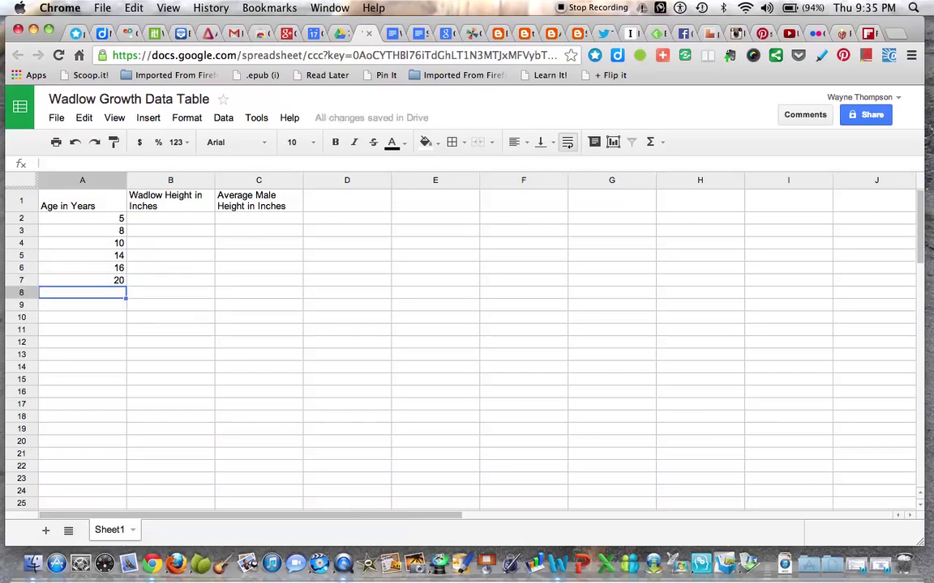
text(22)
key(Tab)
key(Up)
key(Up)
key(Up)
key(Up)
key(Up)
key(Up)
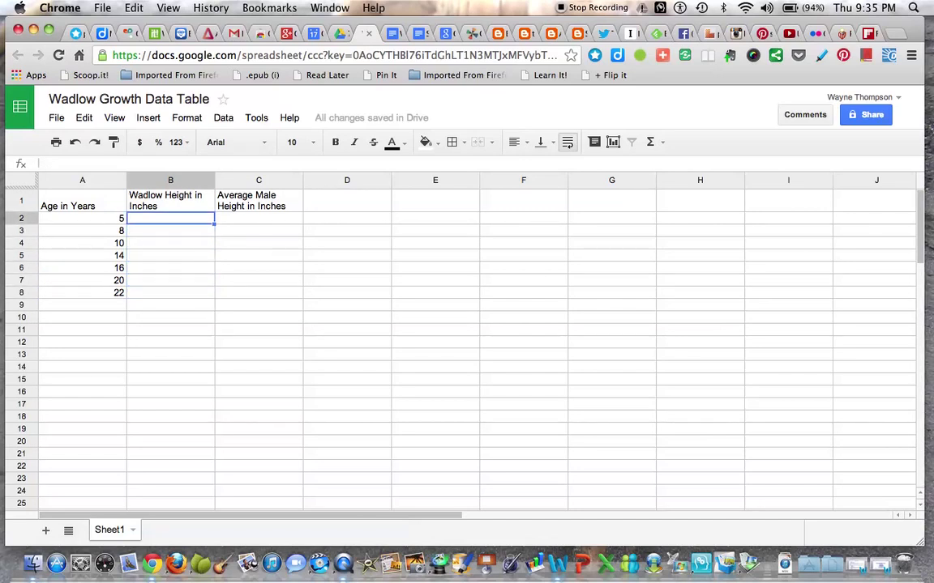
Enter Wadlow's heights 64, 72, 77, 89, 94, 103 and 107 in cells B2:B8
text(64)
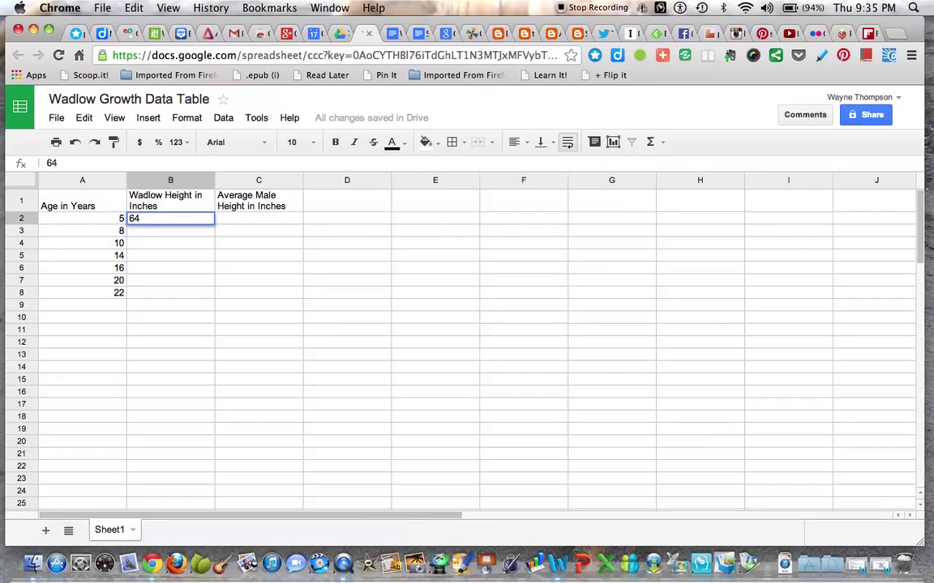
key(Return)
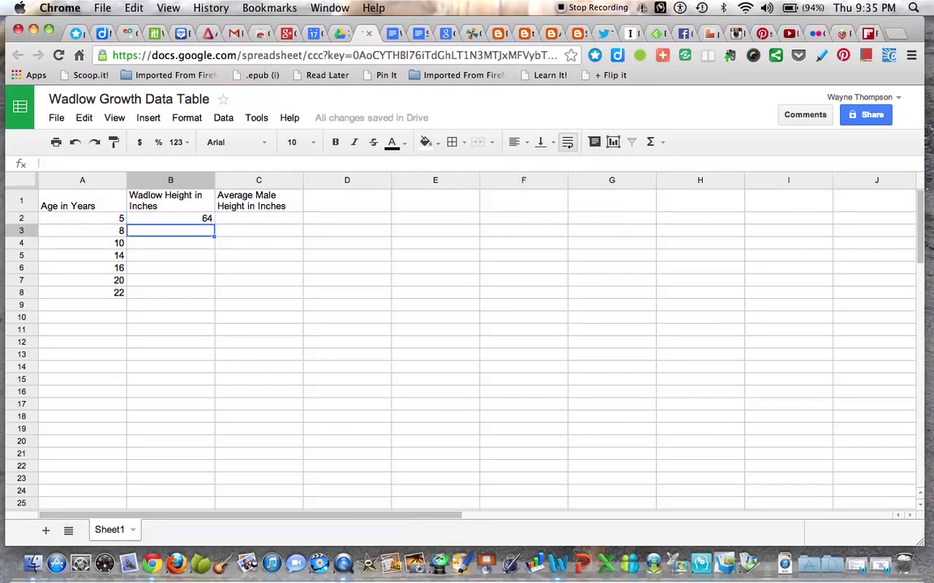
text(72)
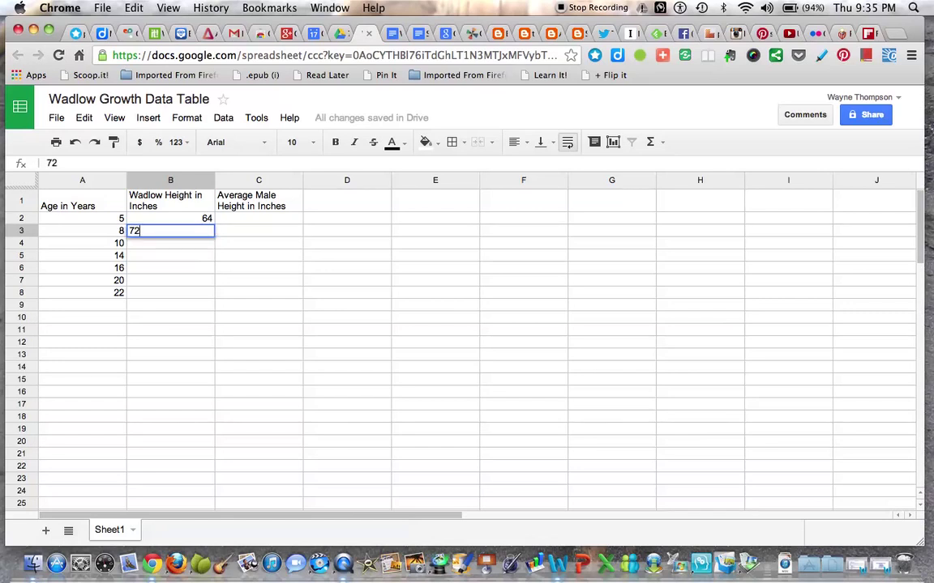
key(Return)
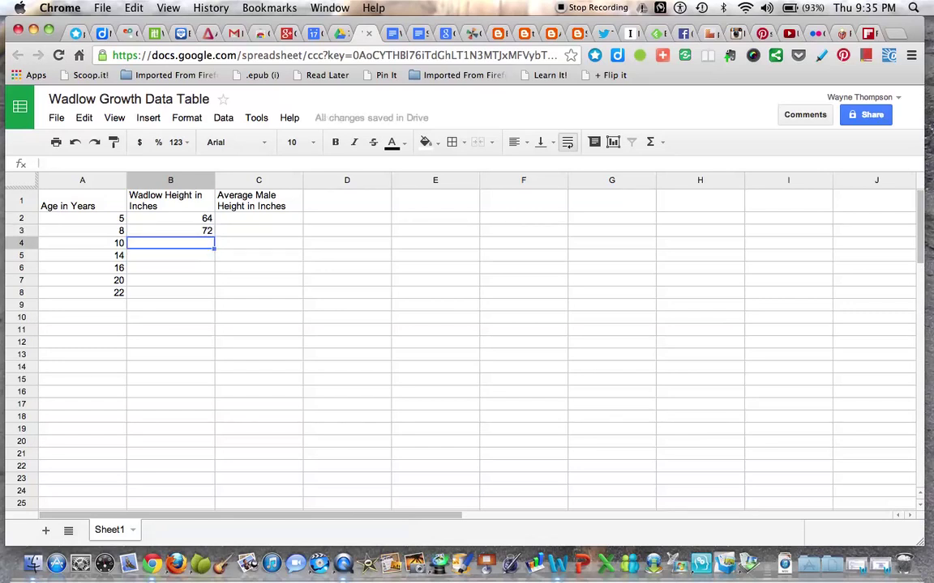
text(77)
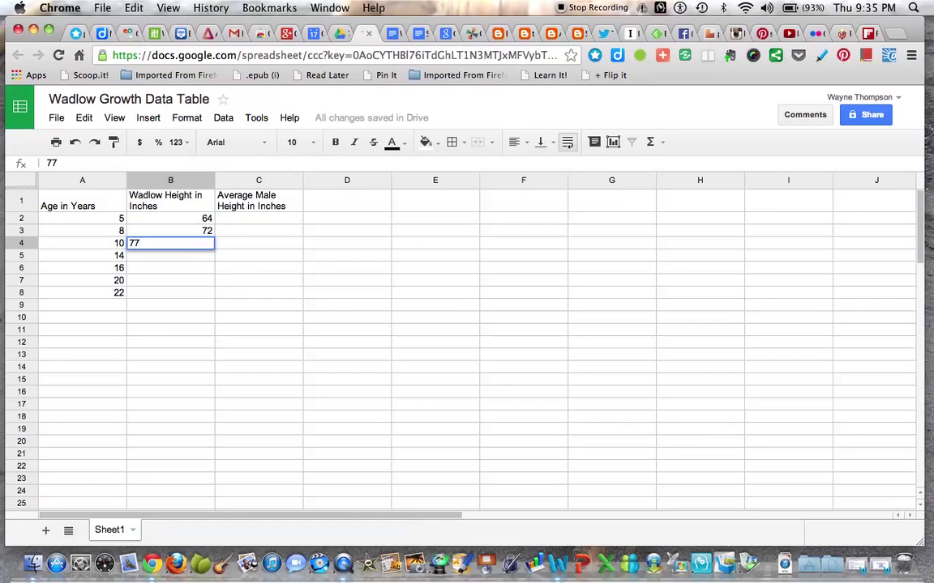
key(Return)
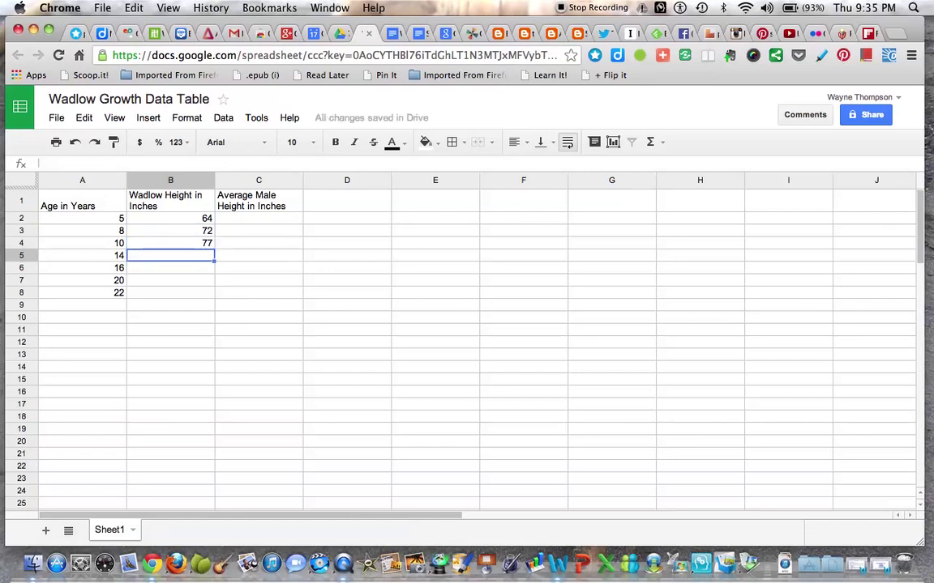
text(89)
key(Return)
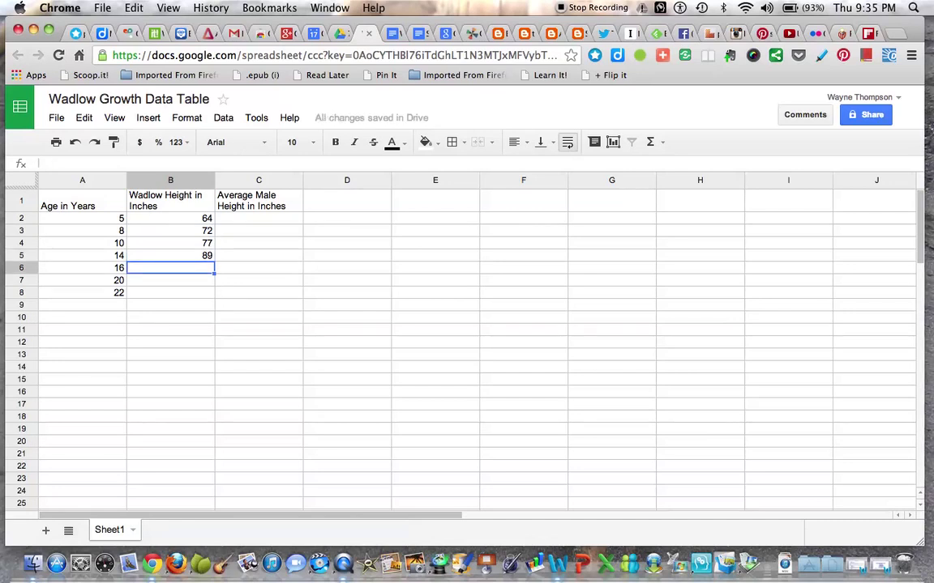
text(9)
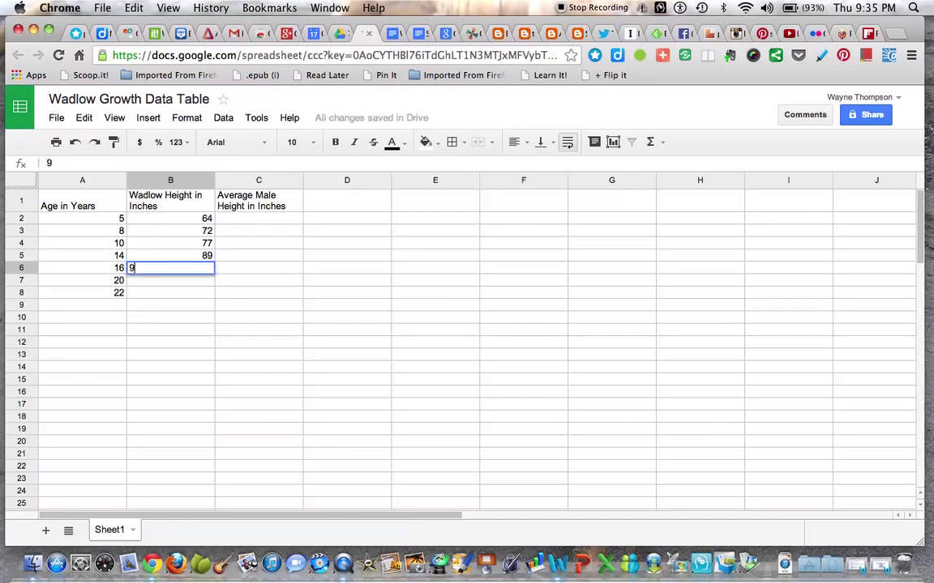
text(4)
key(Return)
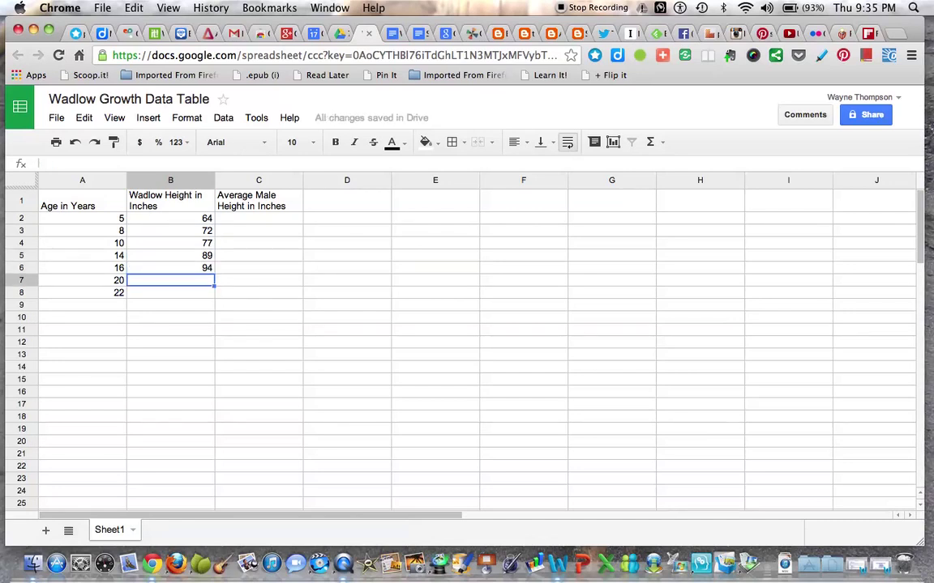
text(103)
key(Return)
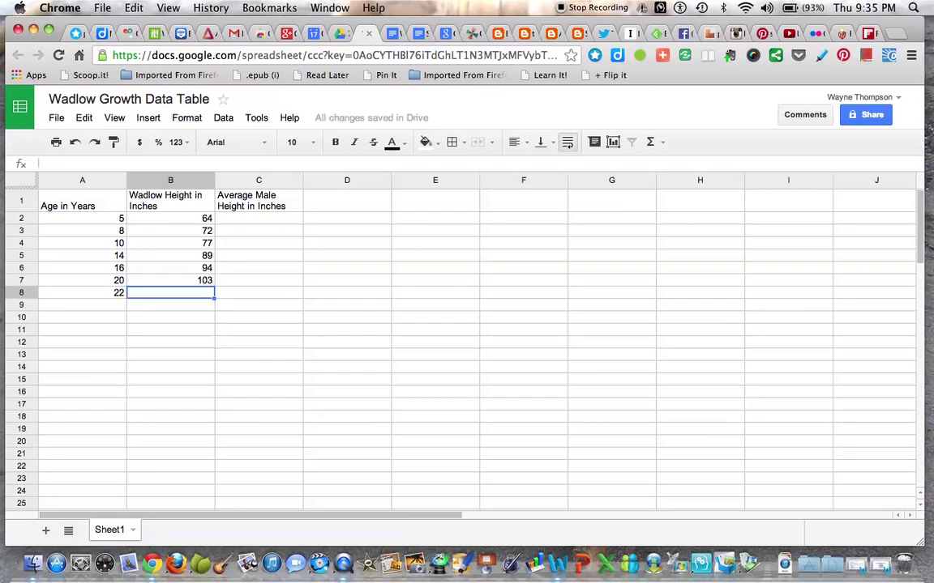
text(10)
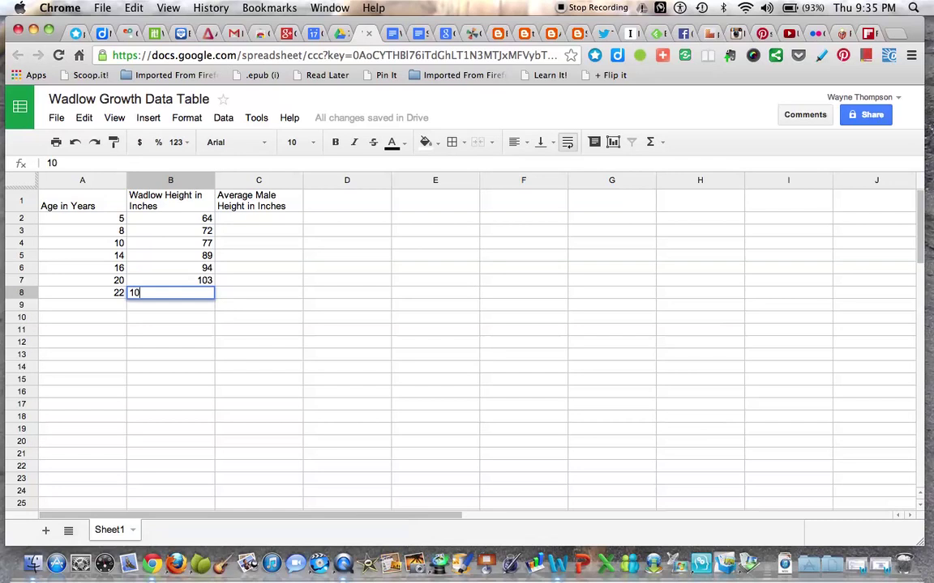
text(7)
key(Tab)
key(Up)
key(Up)
key(Up)
key(Up)
key(Up)
key(Up)
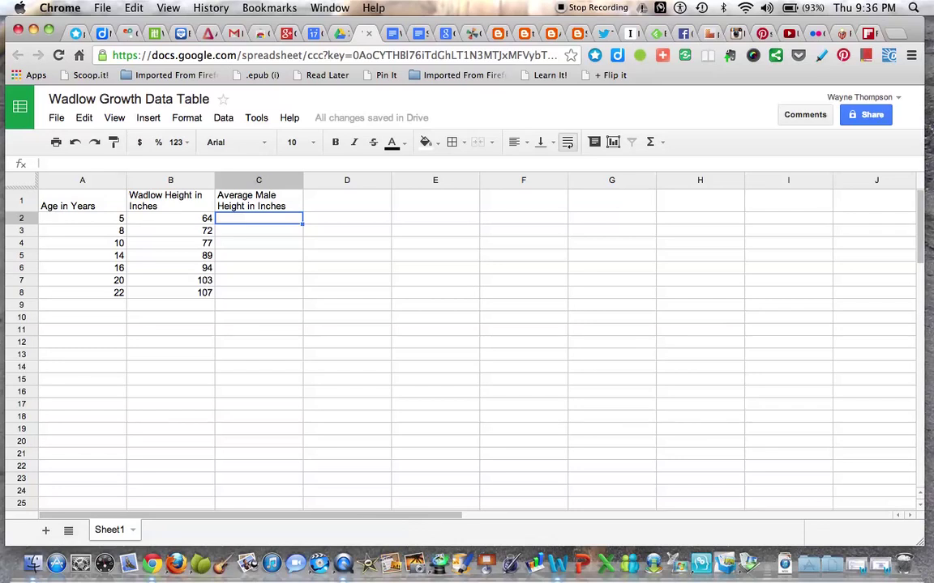
Enter average male heights 43, 50, 55, 65, 68, 69, 69 in cells C2:C8
text(43)
key(Return)
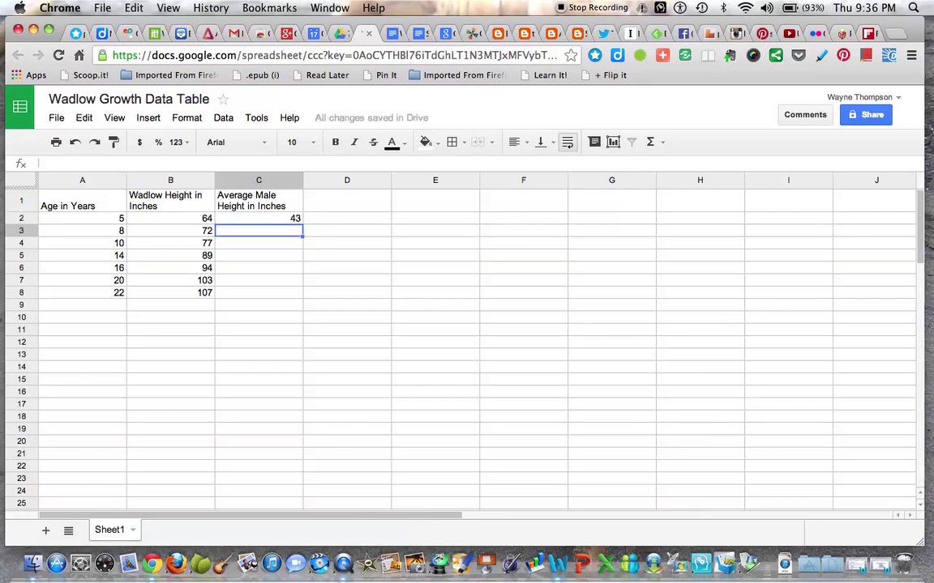
text(50)
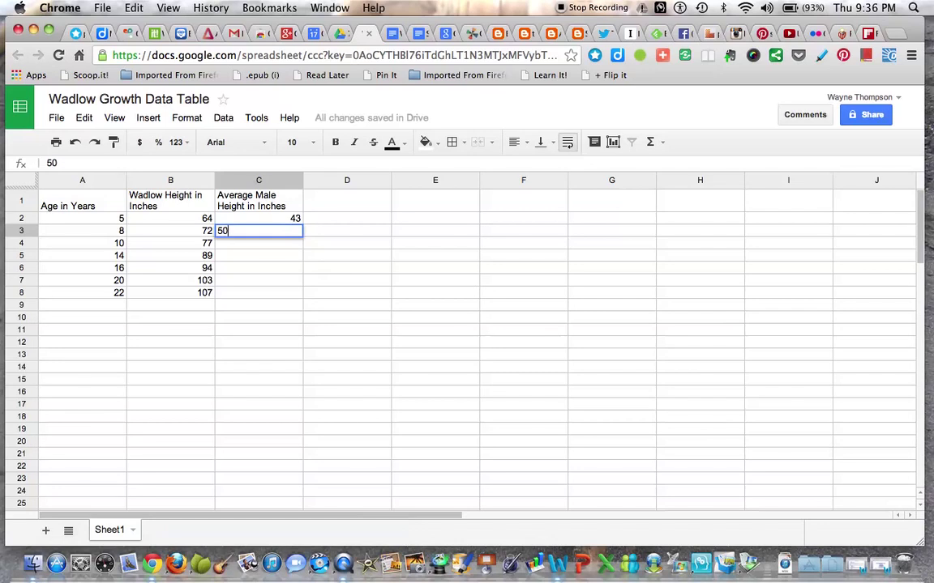
key(Return)
text(55)
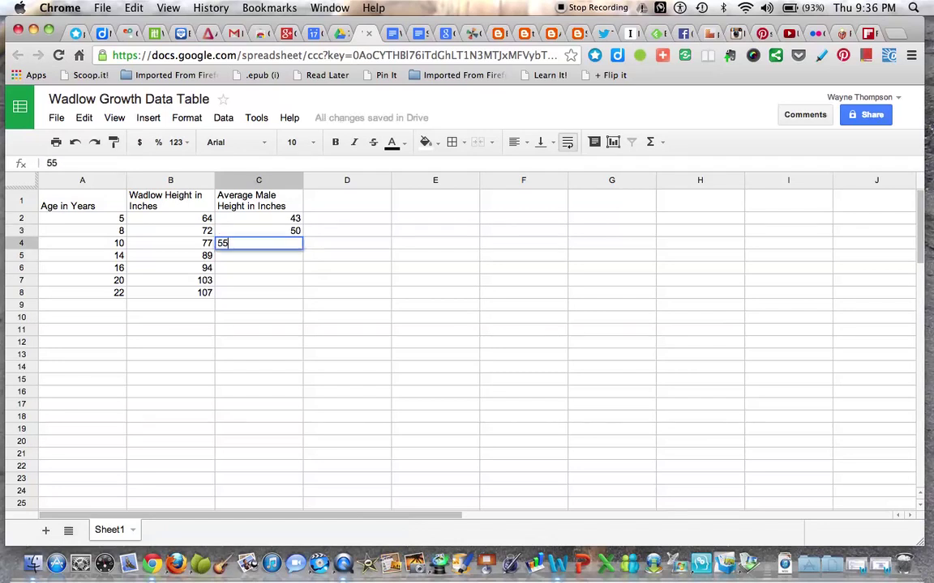
key(Return)
text(65)
key(Return)
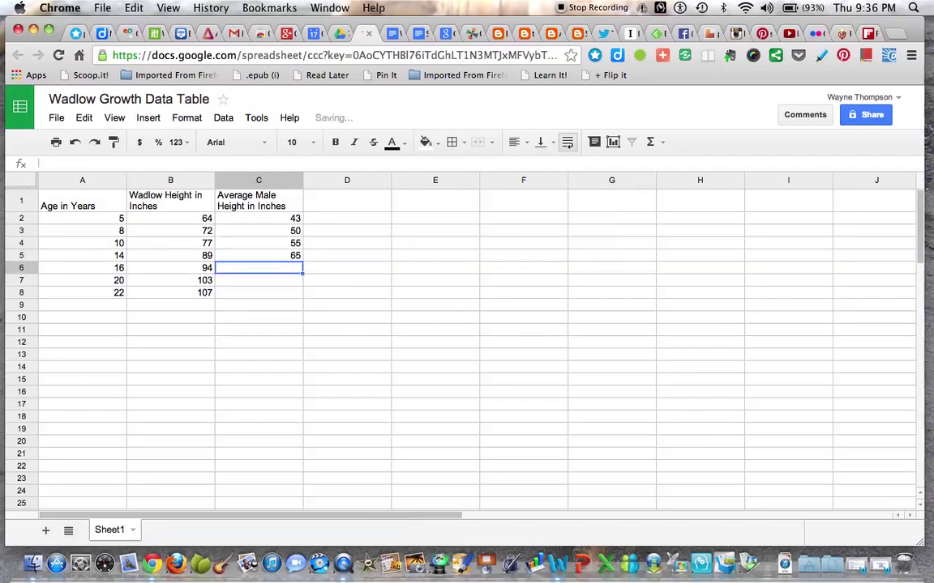
text(68)
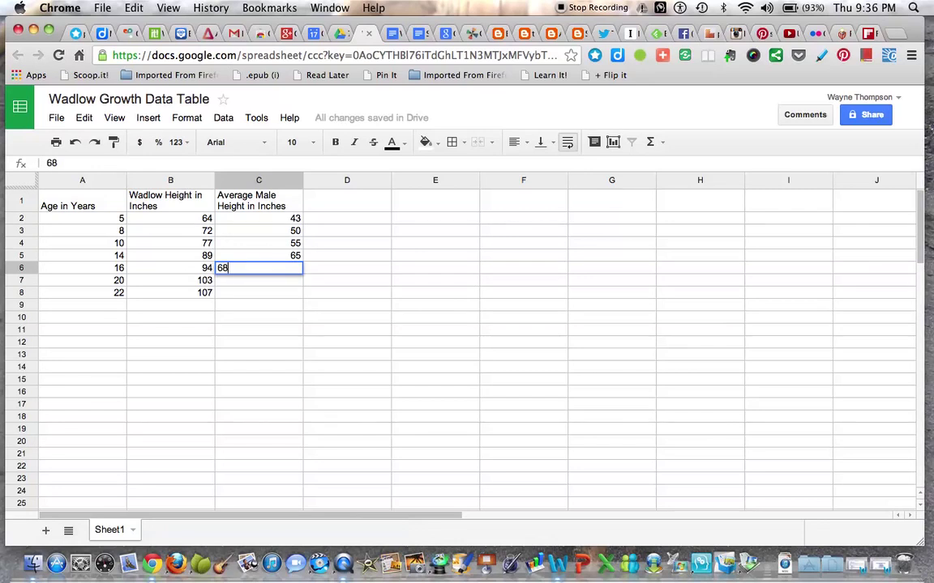
key(Return)
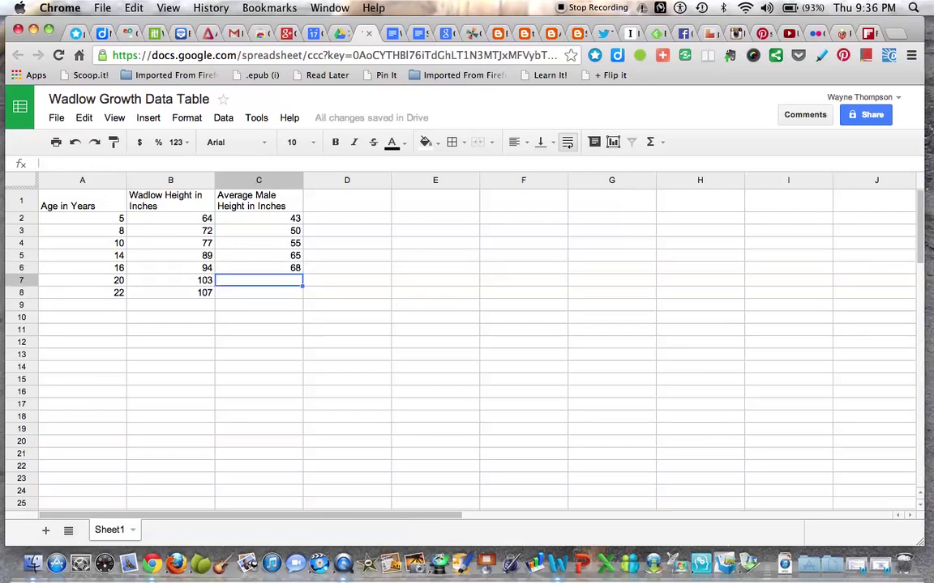
text(69)
key(Return)
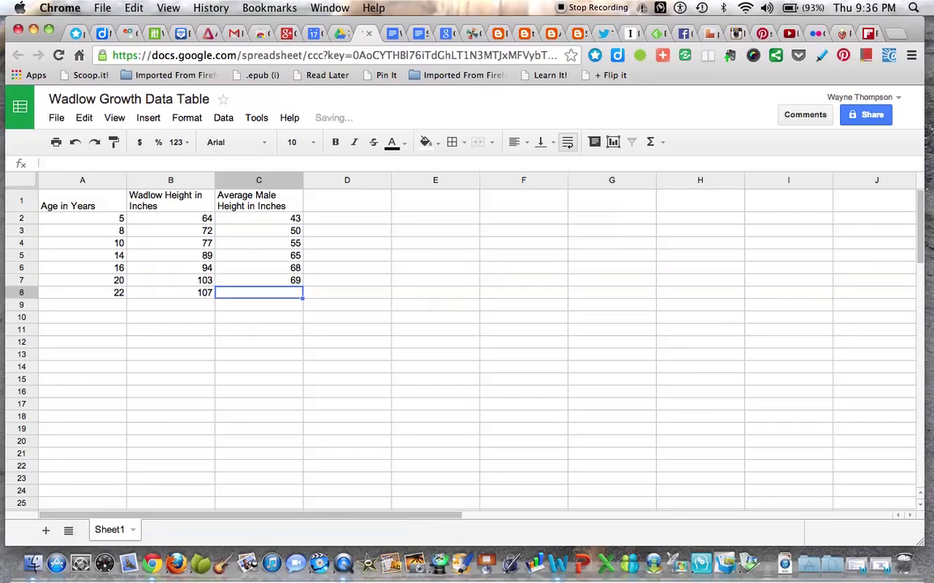
text(69)
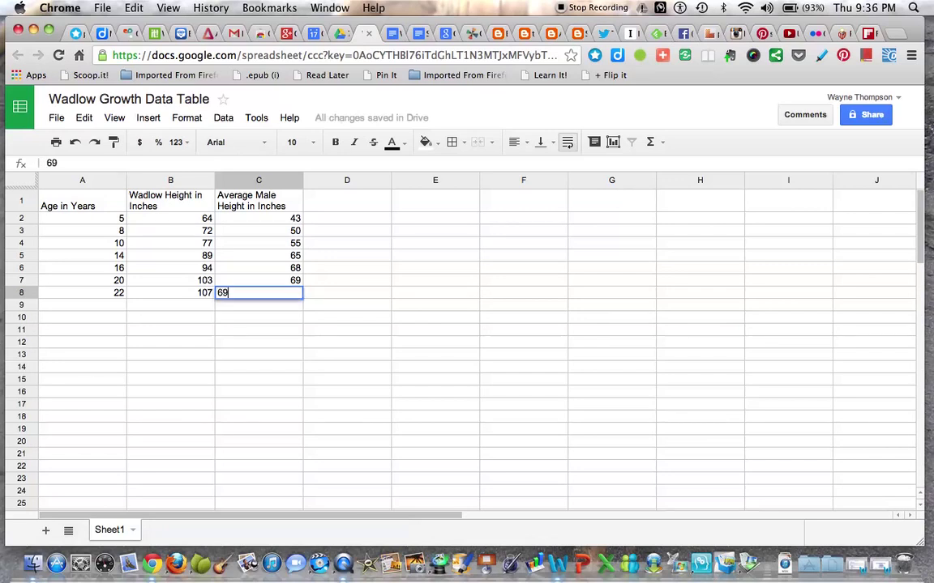
key(Return)
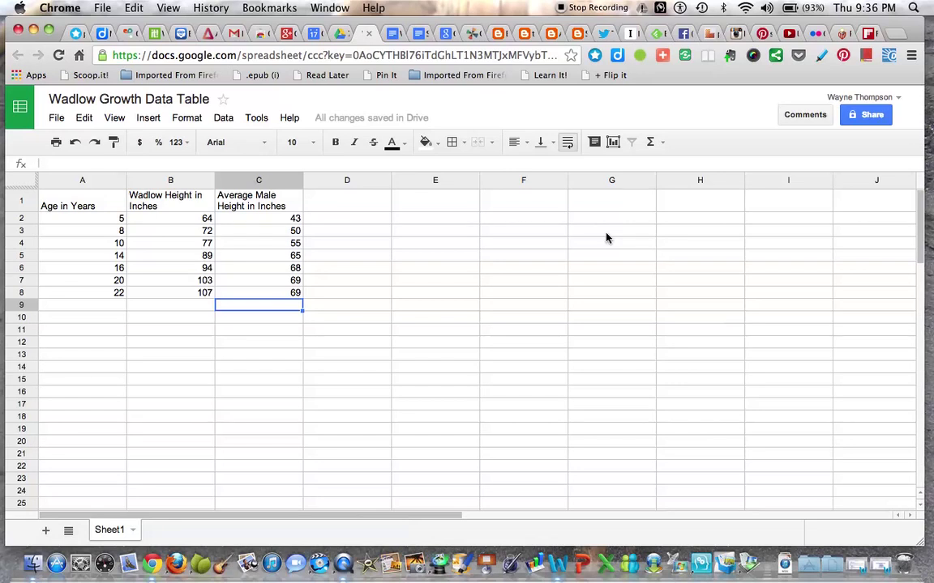
Select the table A1:C8 and insert a chart from it
click(48, 204)
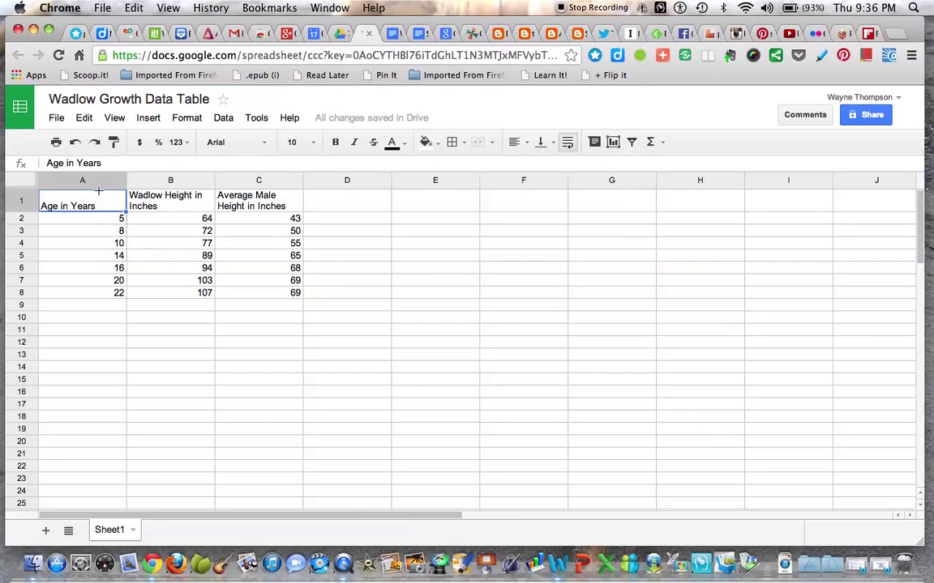
drag(110, 193, 274, 296)
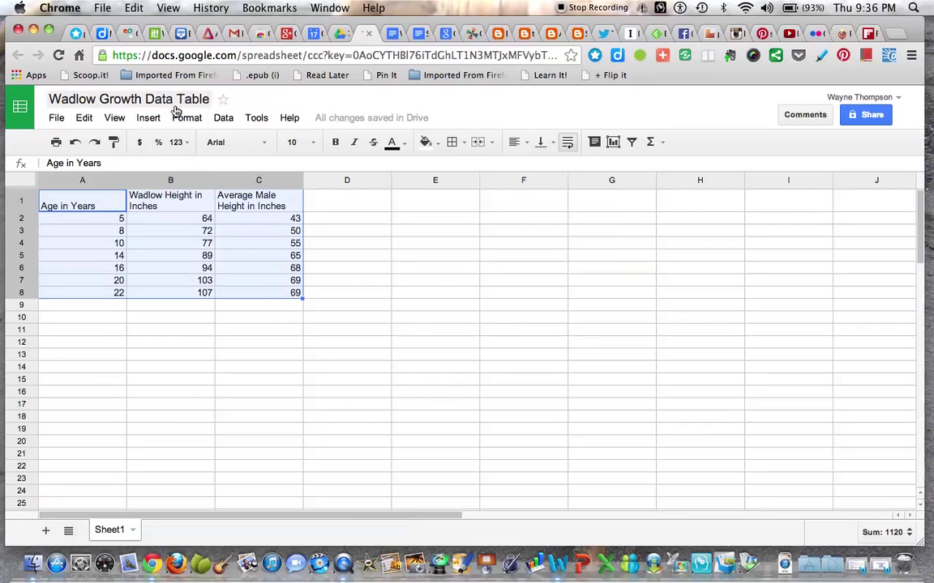
click(148, 118)
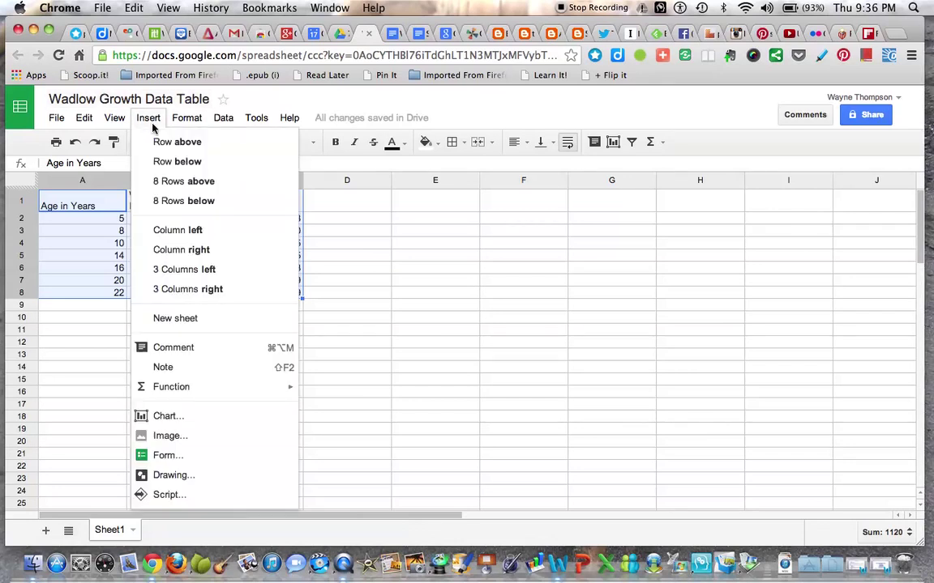
click(172, 422)
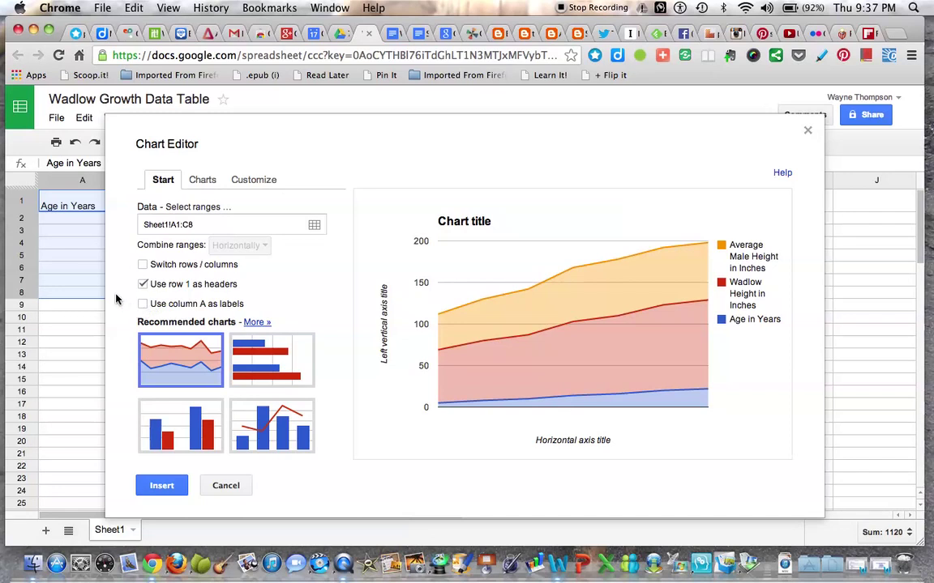
Use column A as labels and change the chart type to a plain line chart
click(144, 305)
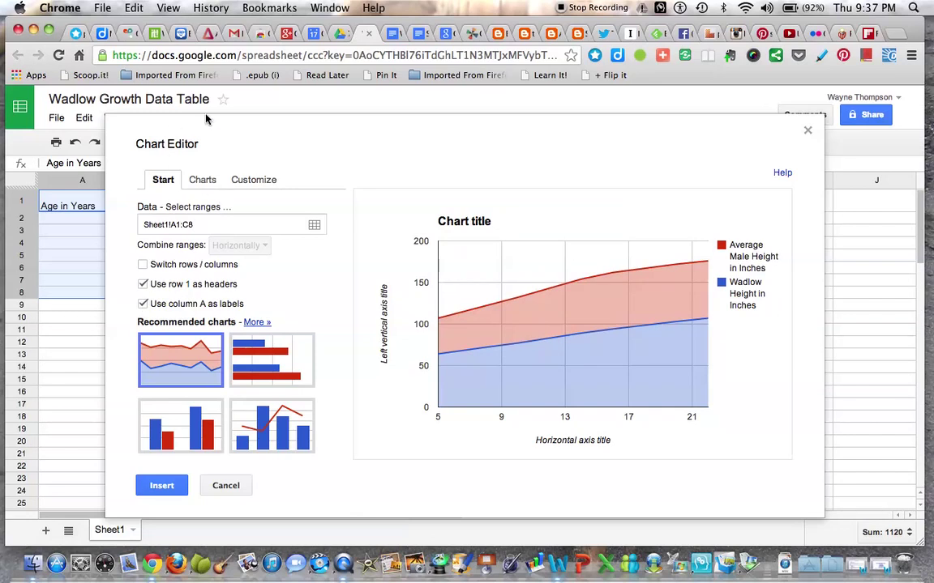
click(202, 180)
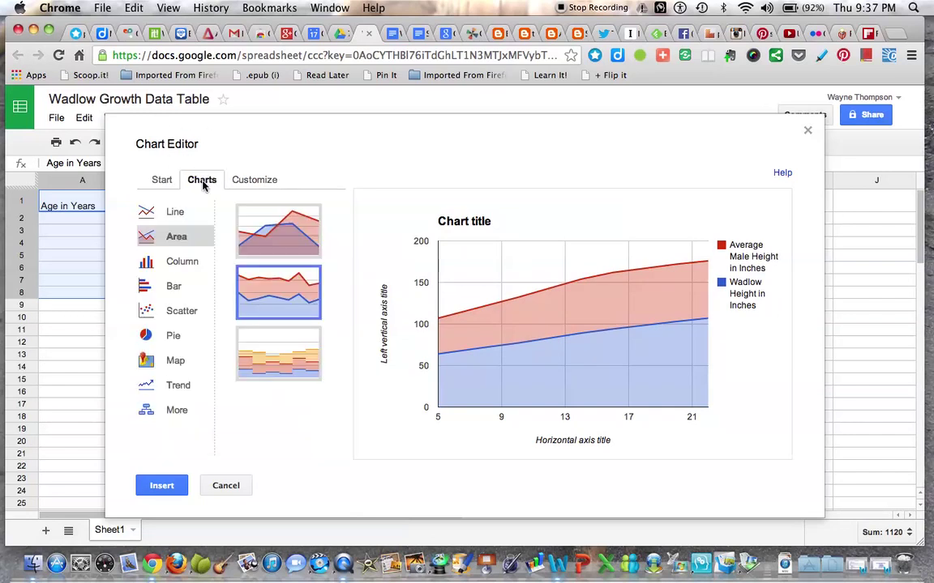
click(164, 217)
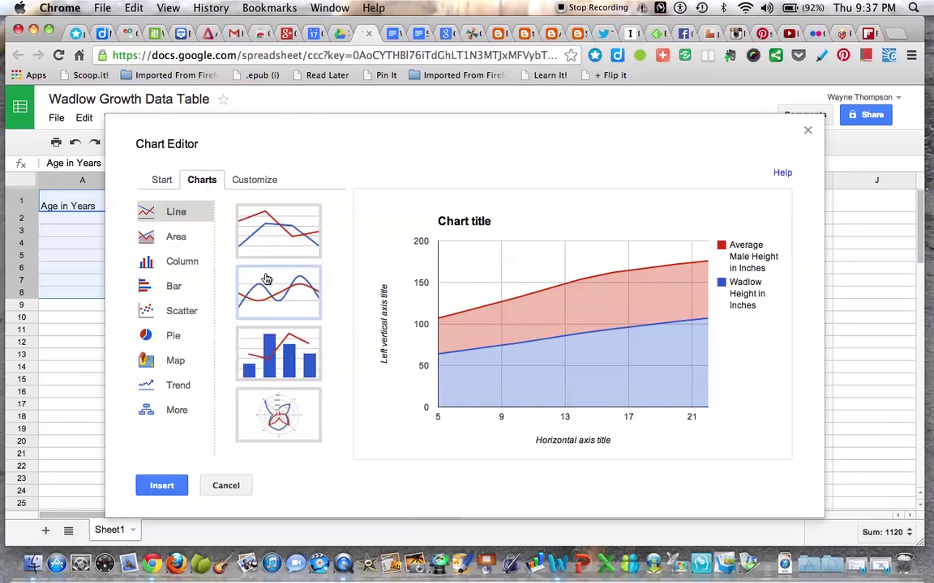
click(273, 231)
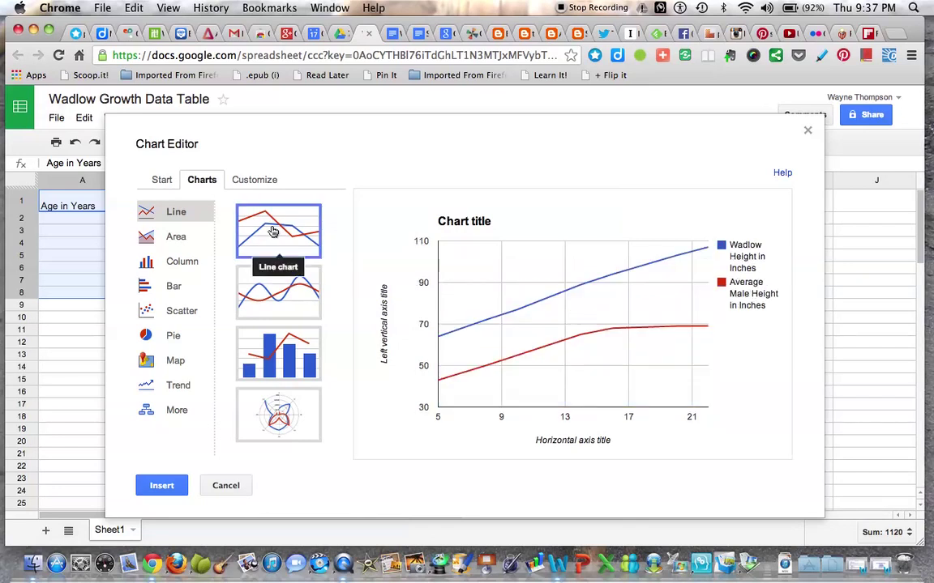
click(255, 180)
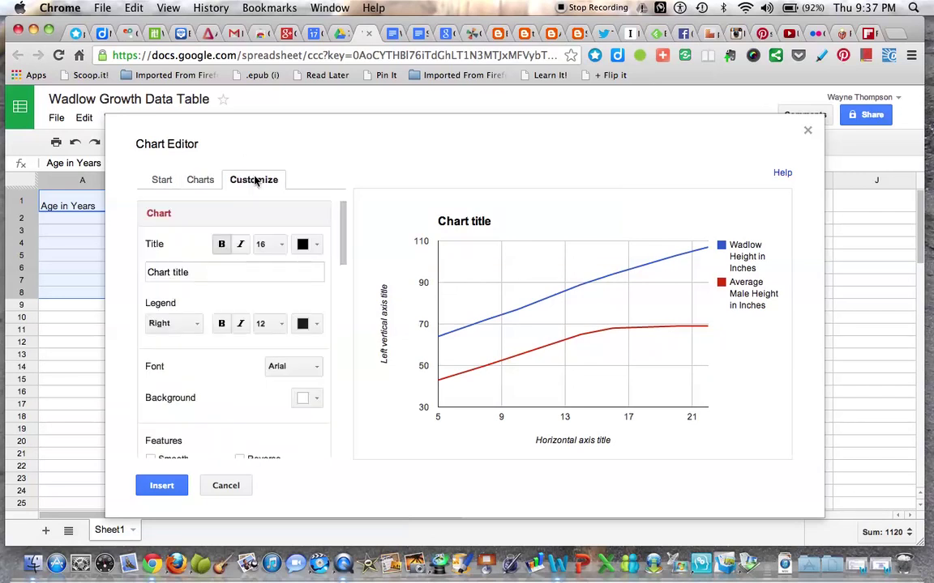
Replace the placeholder chart title with 'Wadlow's Height Over the Years'
click(204, 274)
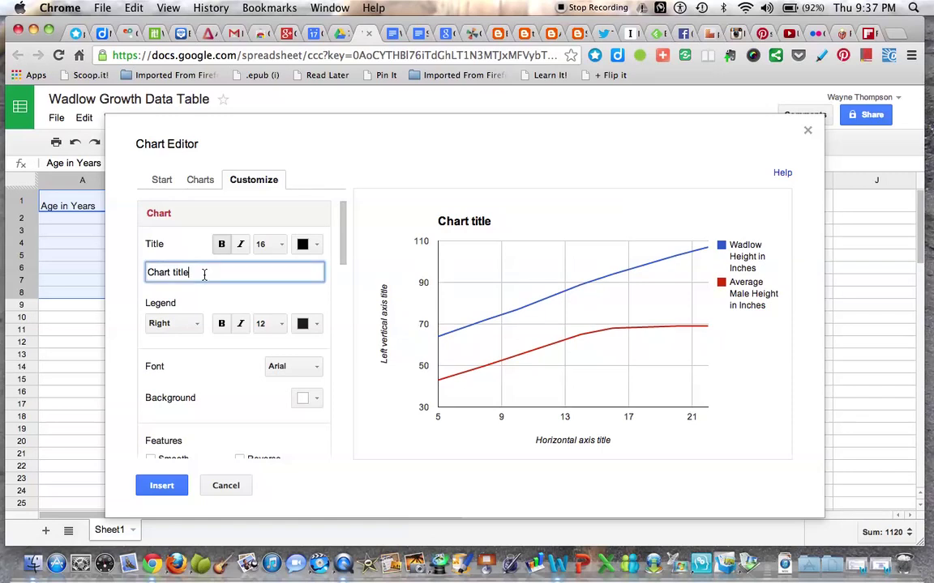
key(super+a)
text(Wadlow's Hei)
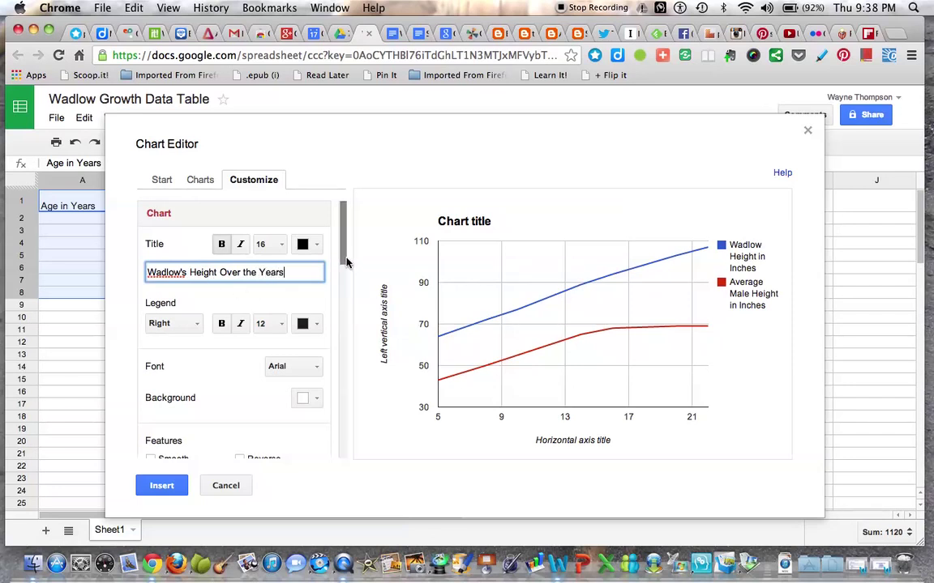
Set the chart legend position to Top
click(196, 328)
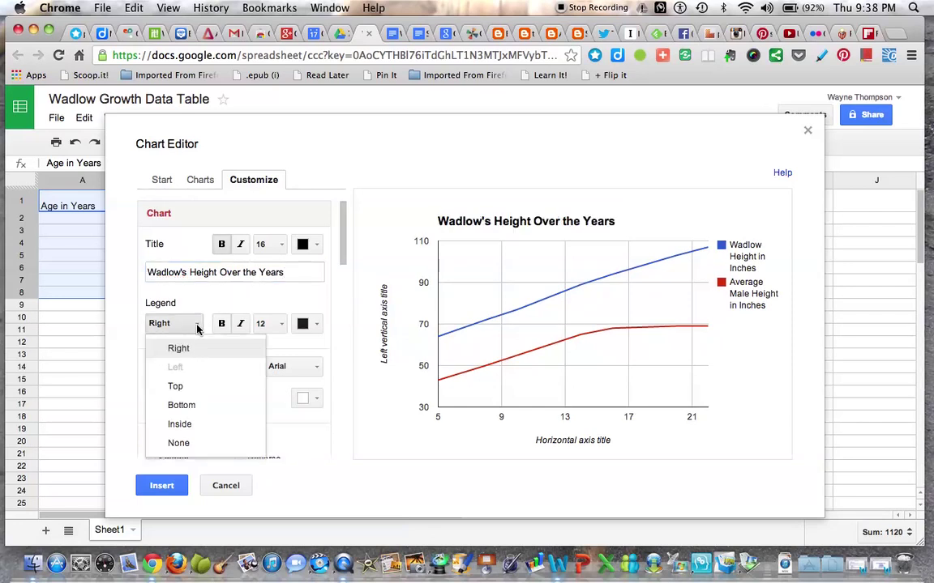
click(187, 392)
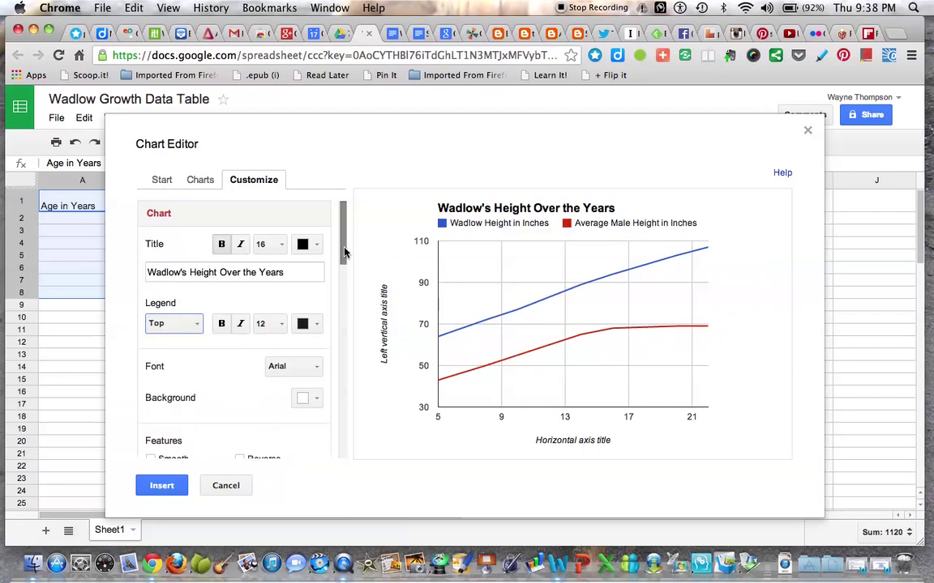
drag(344, 253, 342, 323)
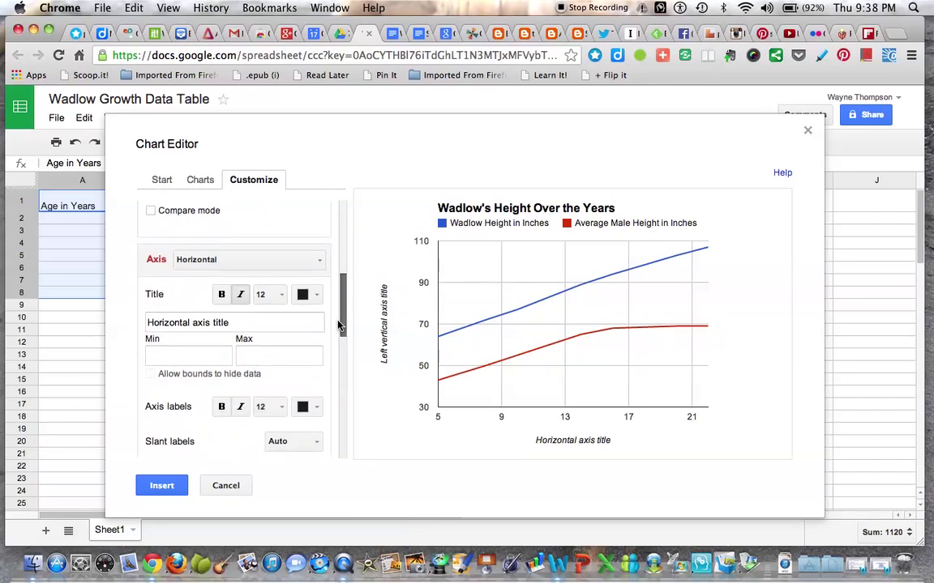
Title the horizontal axis 'Age in Years'
click(246, 323)
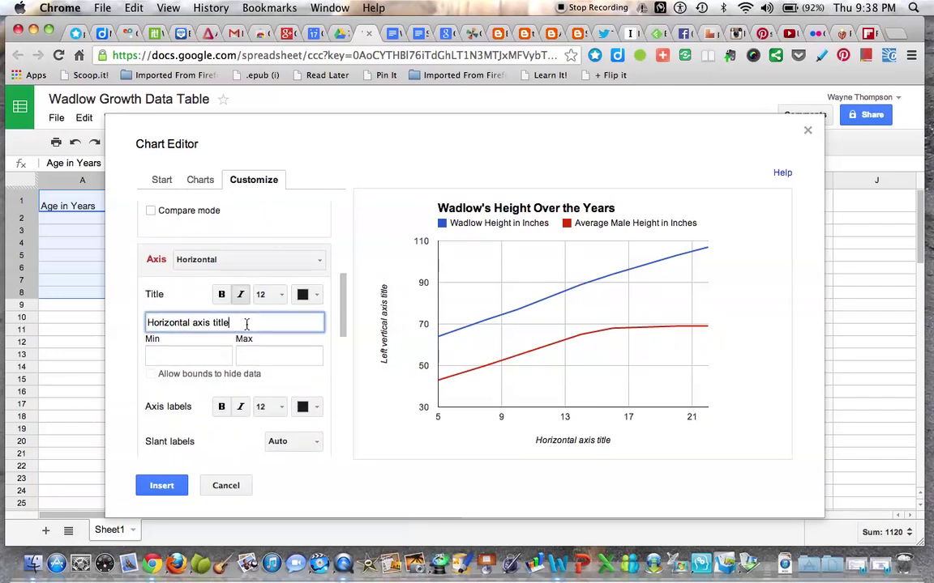
key(super+a)
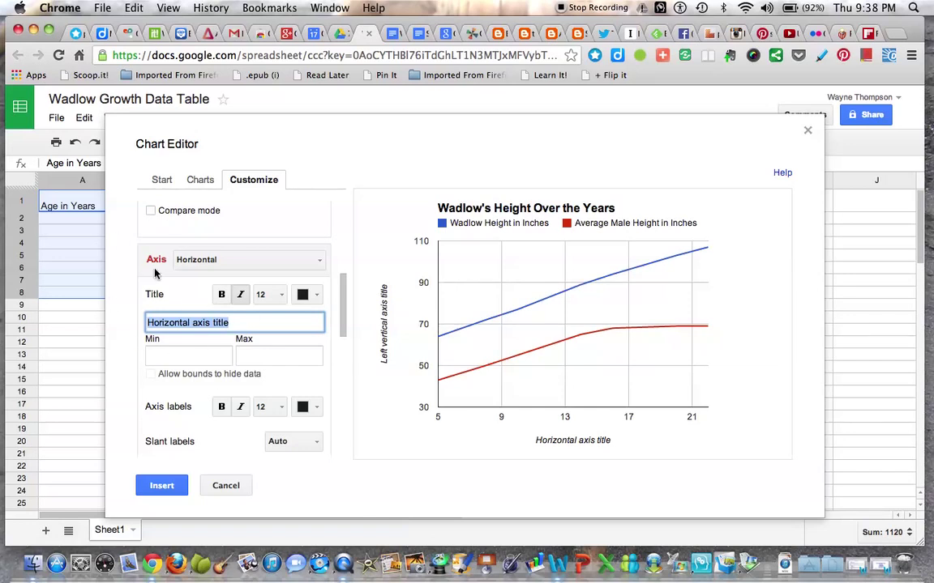
text(Age in Years)
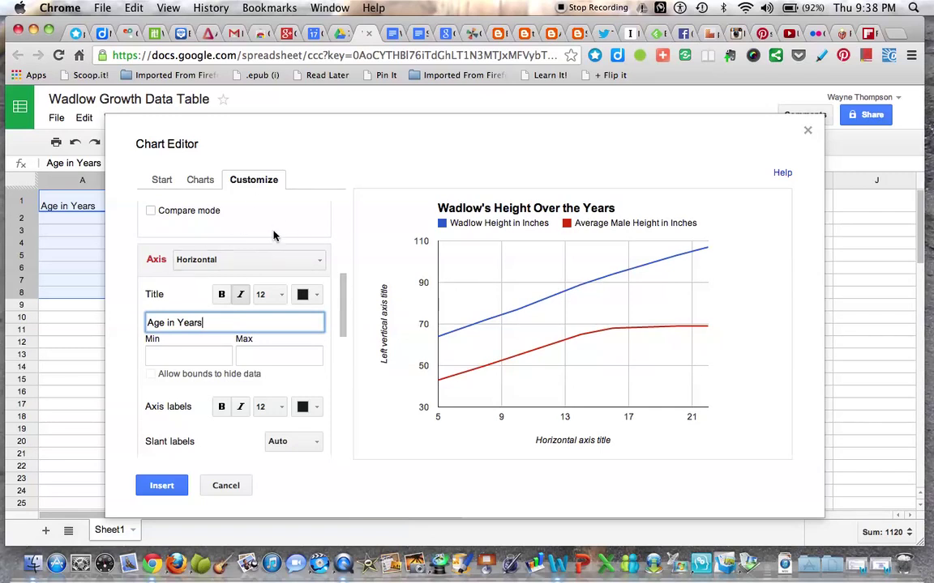
Title the left vertical axis 'Height in Inches'
click(319, 261)
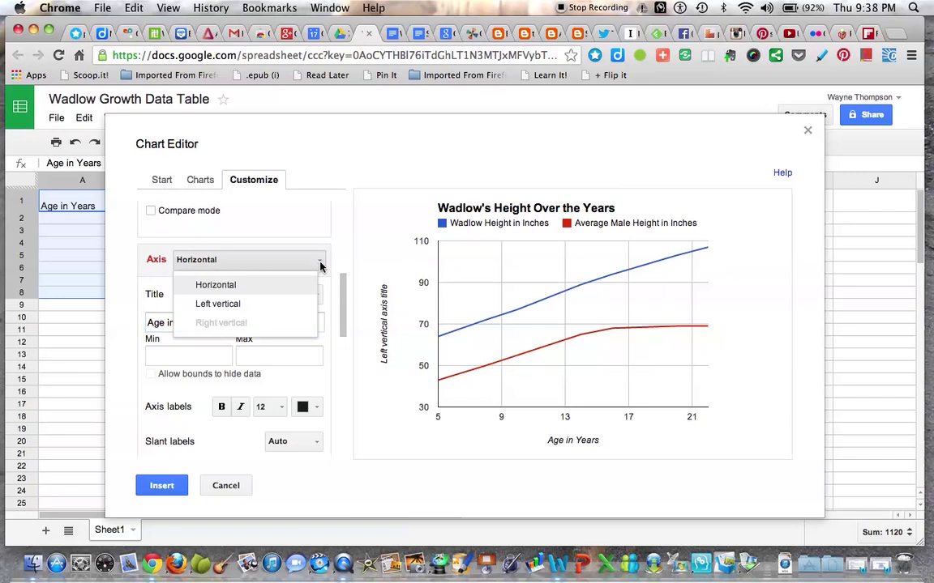
click(231, 306)
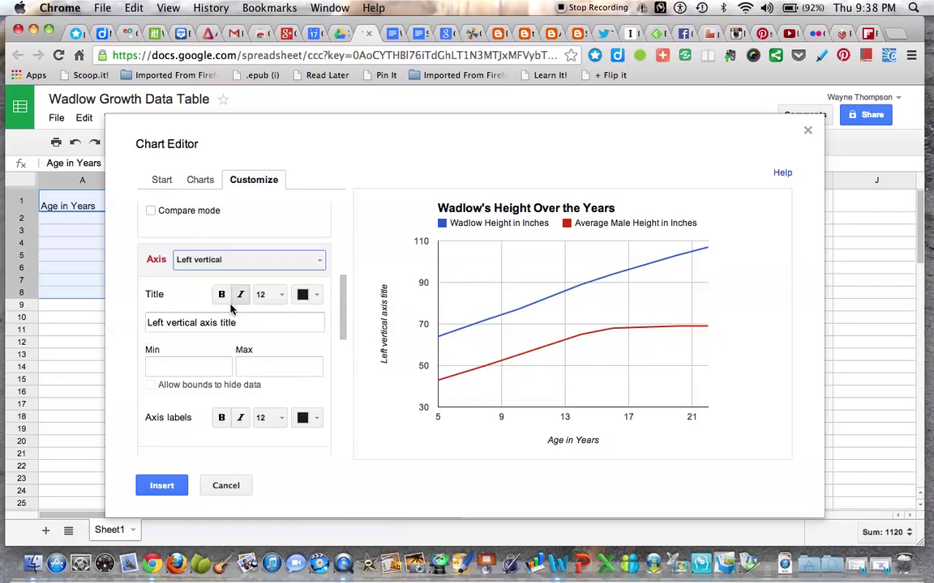
click(246, 324)
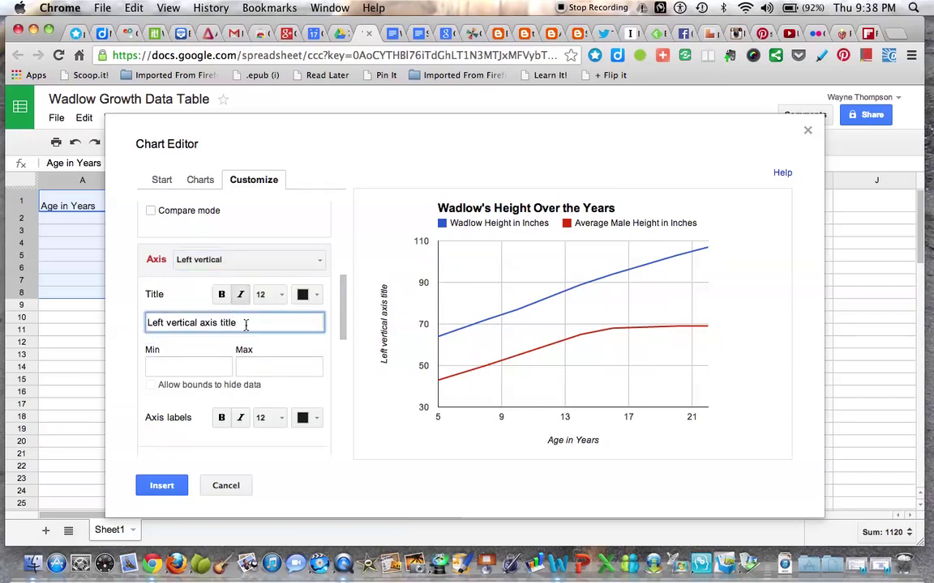
key(super+a)
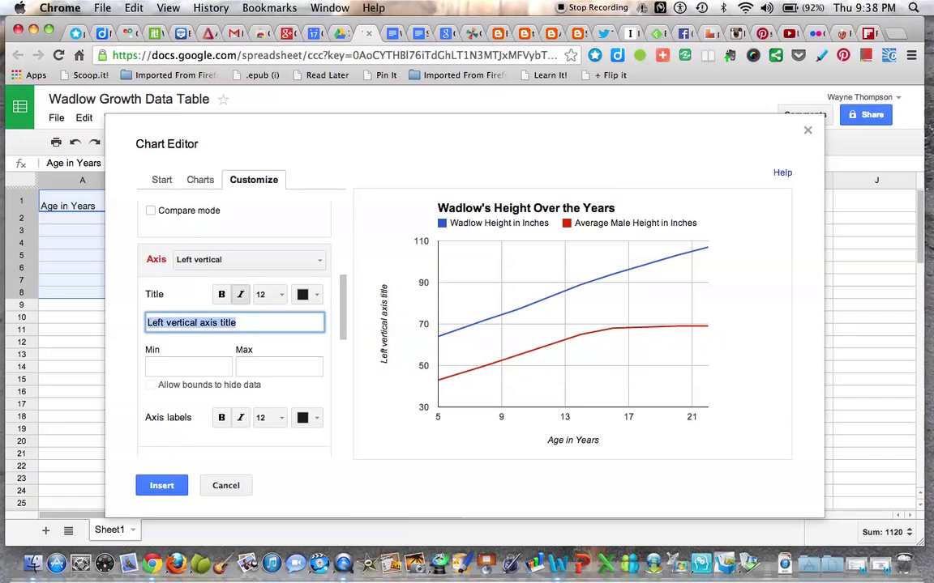
text(Height i)
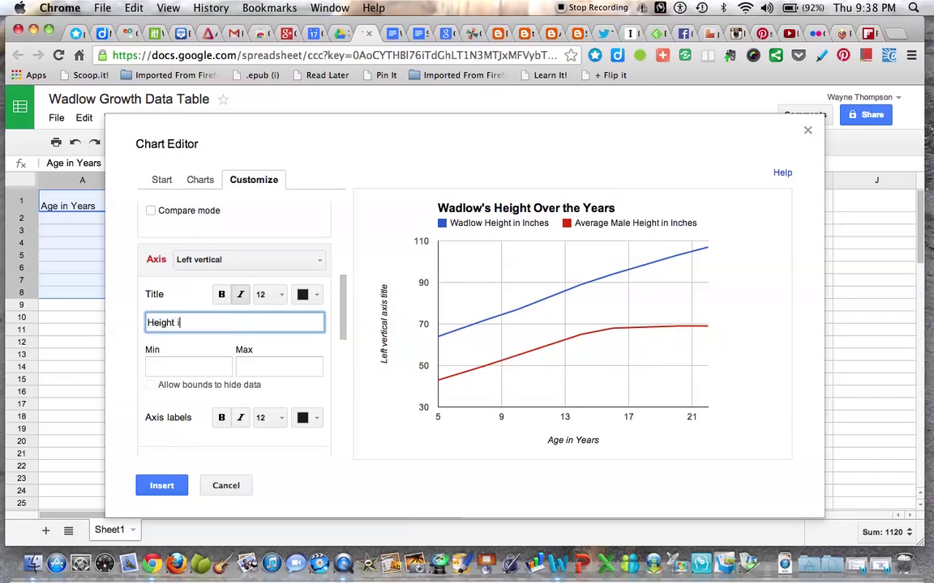
text(n Inches)
Show 7px point markers on the Wadlow Height line
drag(342, 327, 343, 444)
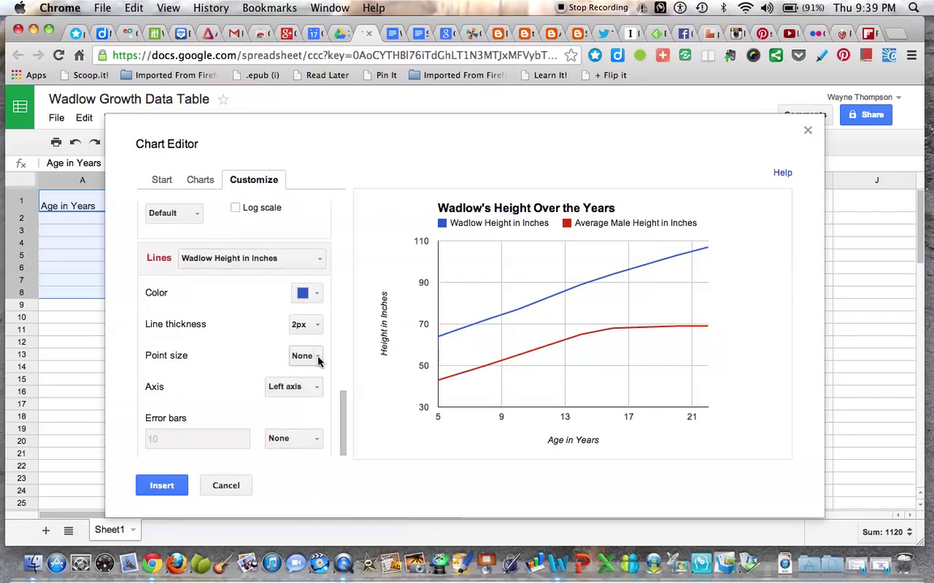
click(317, 362)
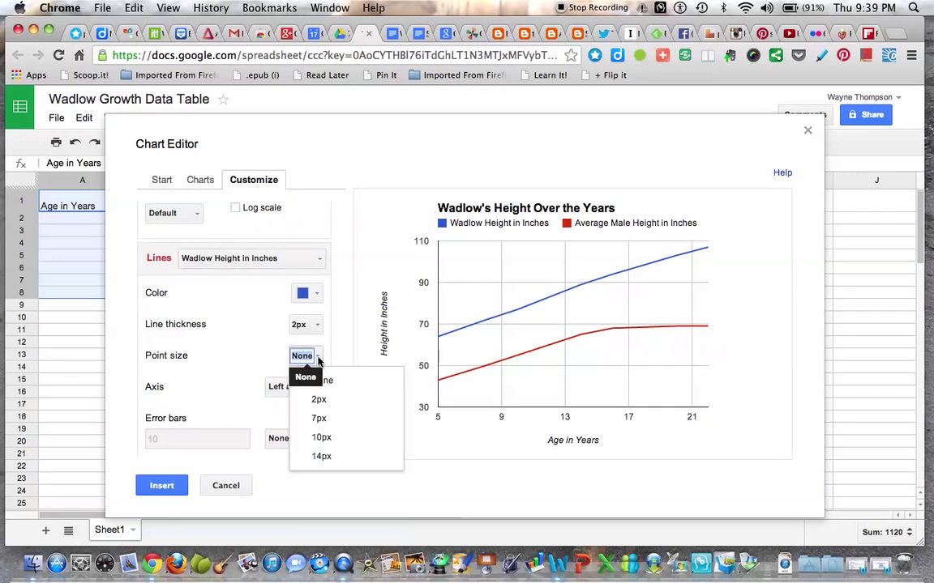
click(320, 419)
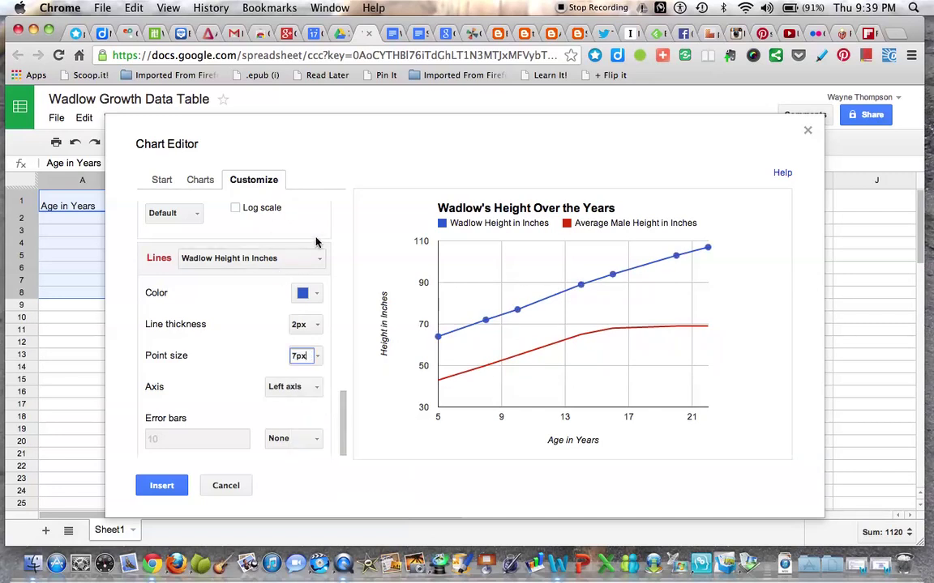
Give the Average Male Height in Inches series 7px points and insert the chart onto Sheet1
click(319, 260)
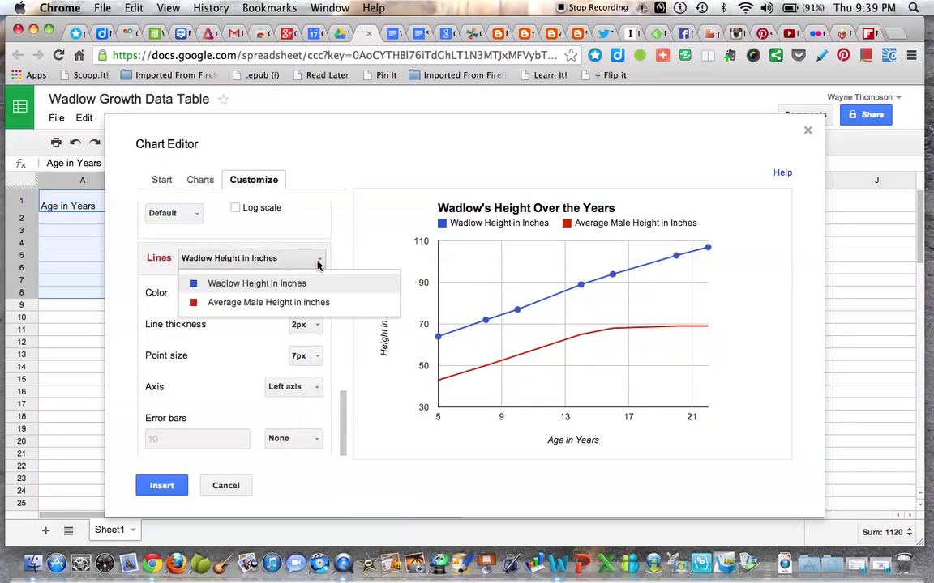
click(285, 303)
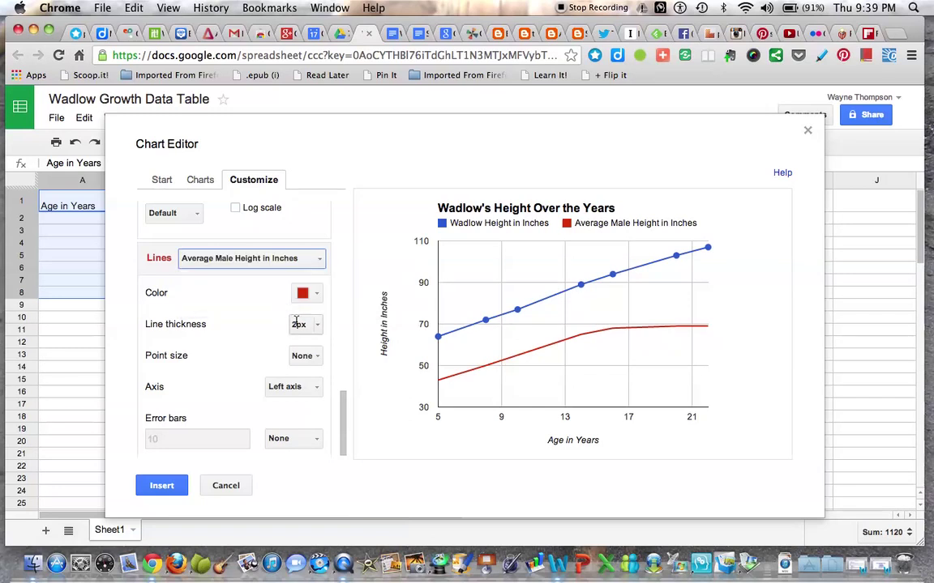
click(319, 359)
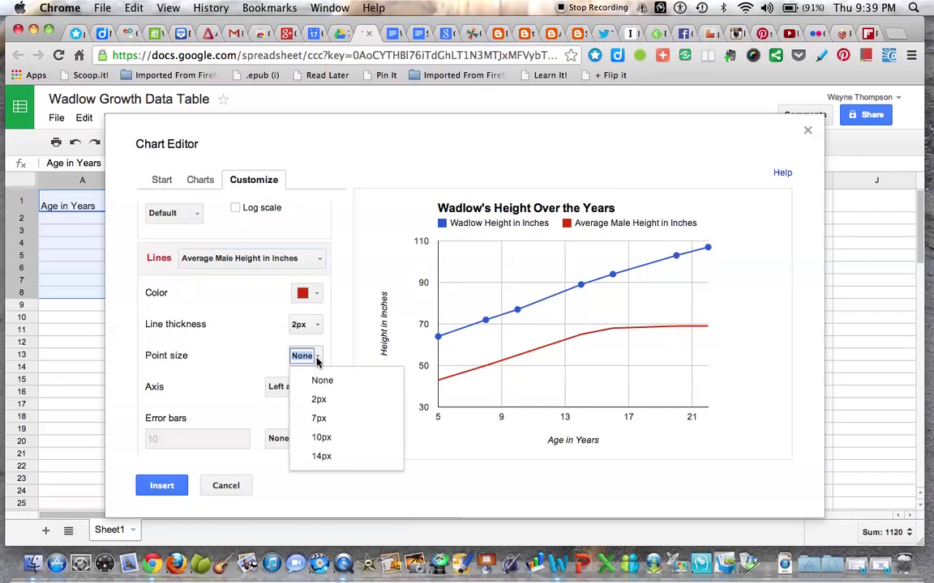
click(318, 419)
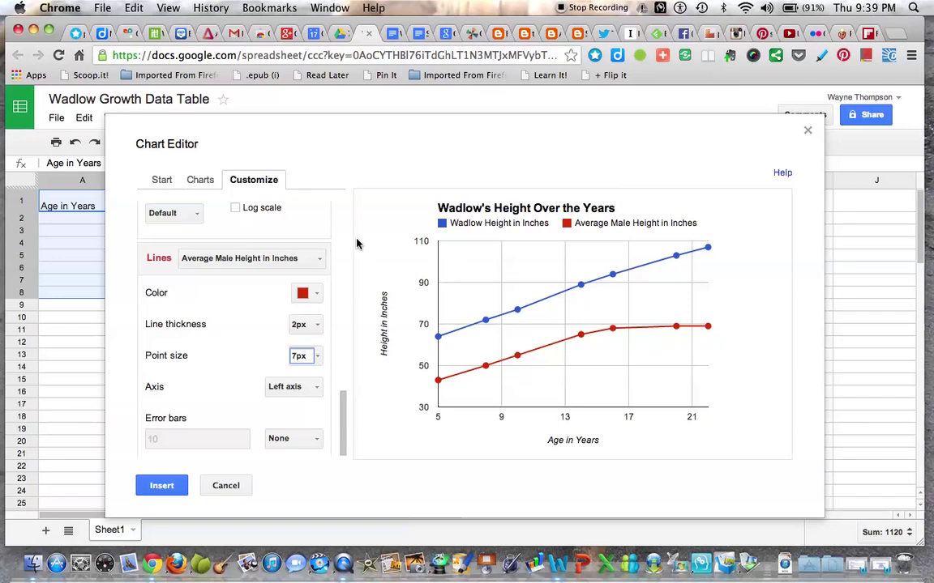
click(161, 486)
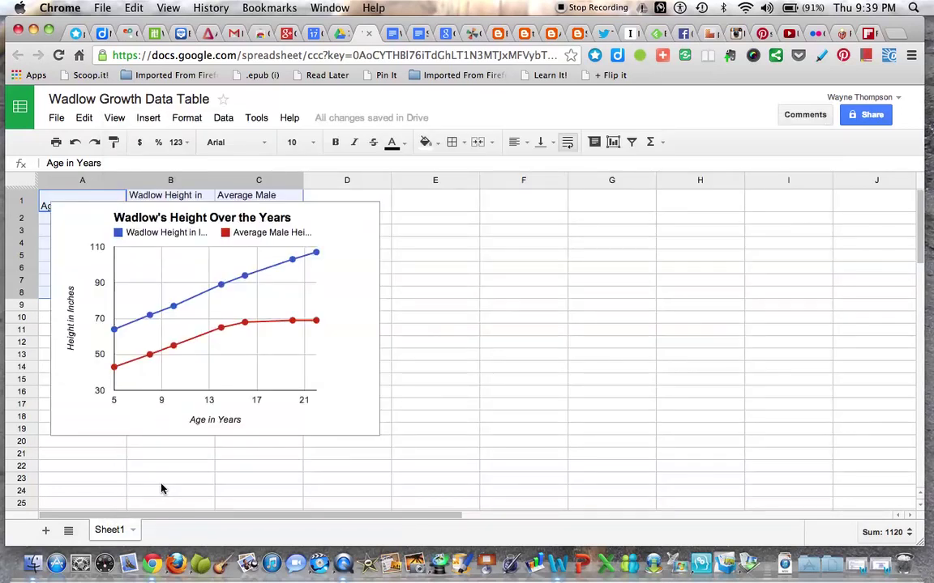
Drag the chart to the right of the data table, then return to the 7th Grade PBL Drive folder
click(70, 233)
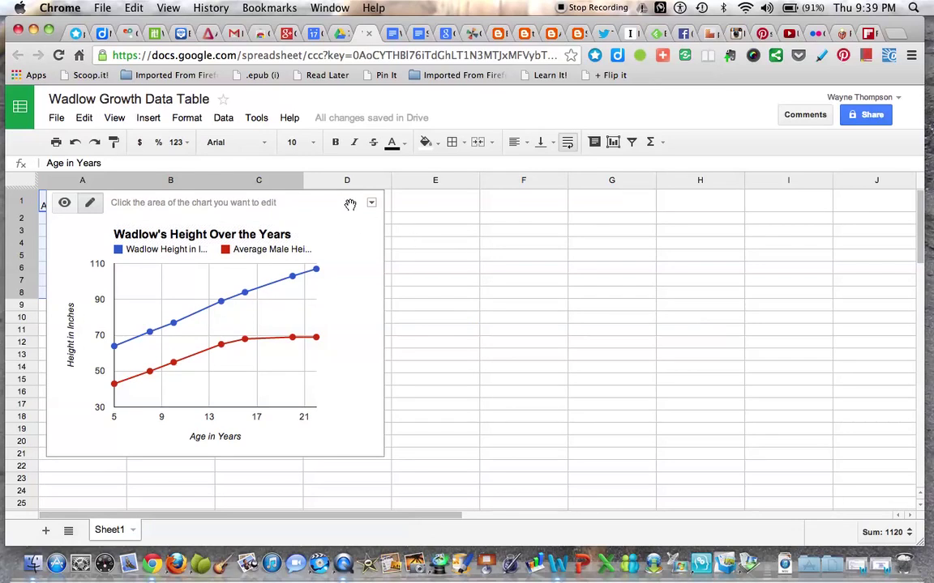
drag(379, 209, 669, 227)
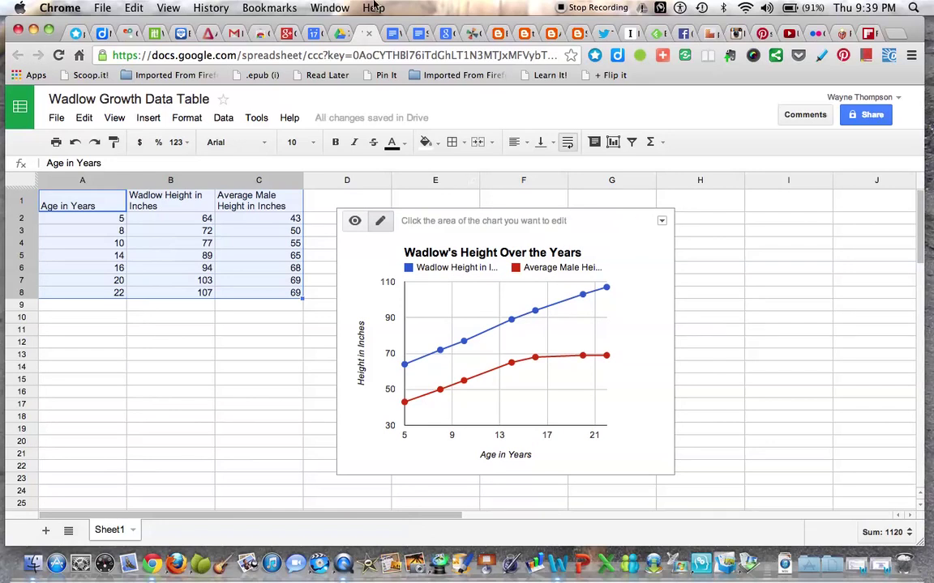
click(335, 34)
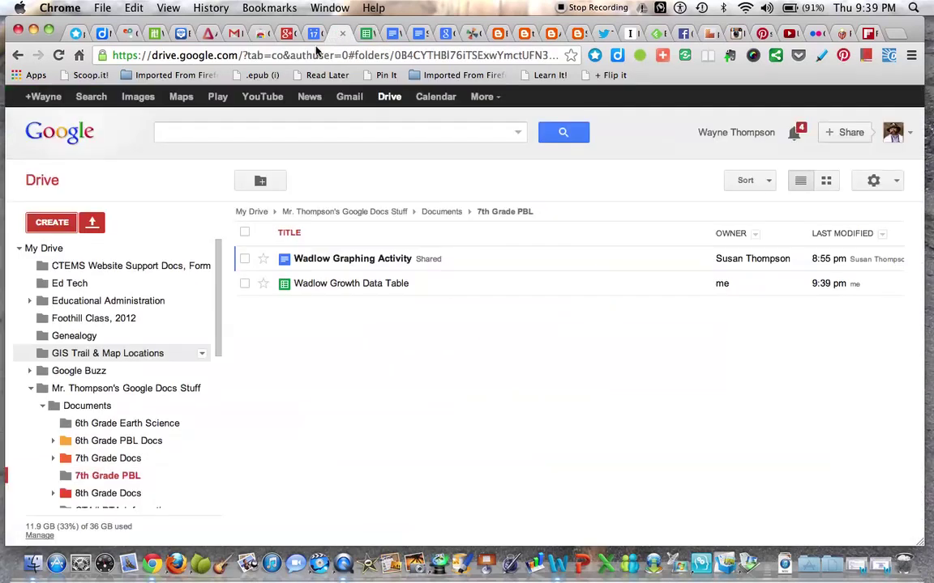
Create a new blank Document from Google Drive's CREATE menu
click(42, 226)
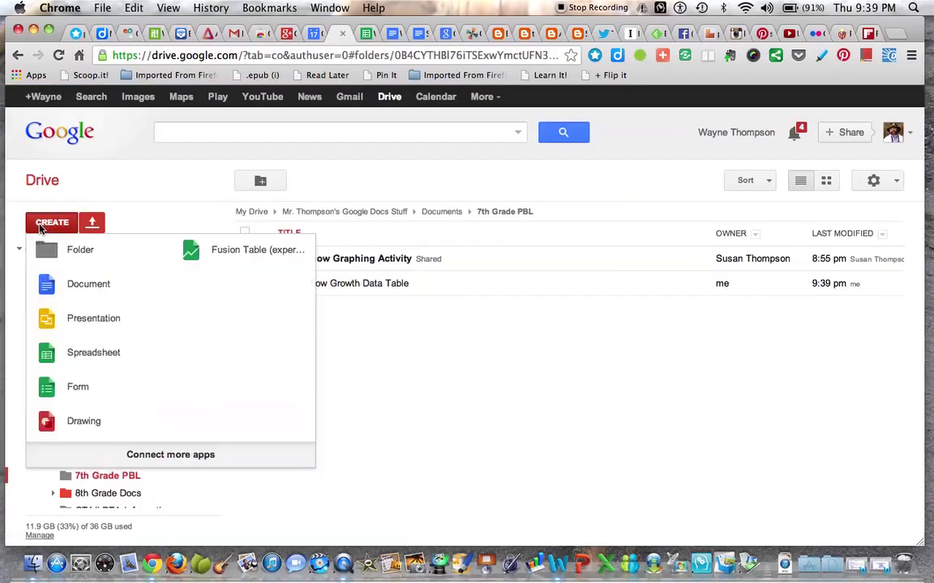
click(50, 288)
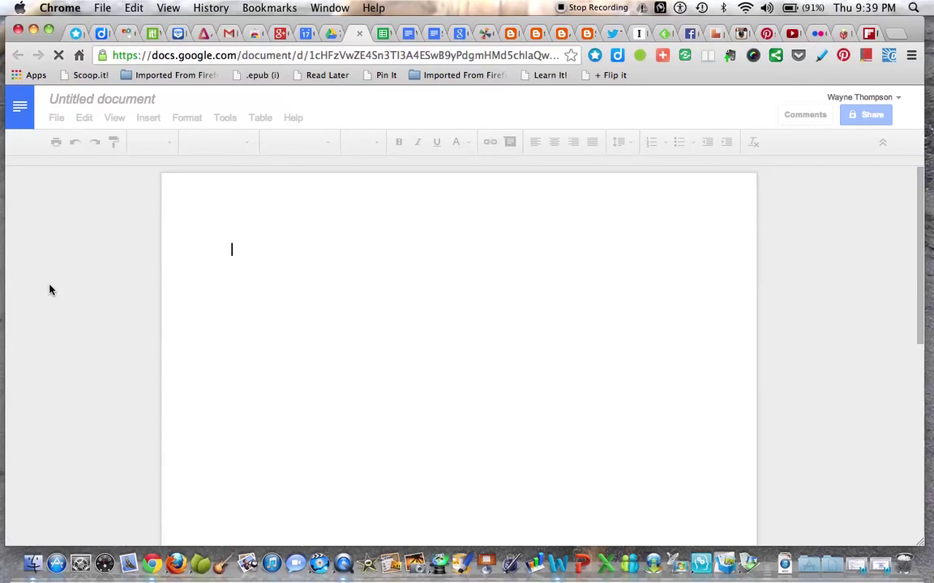
Rename the Untitled document to 'Wadlow Graphing Activity'
click(146, 100)
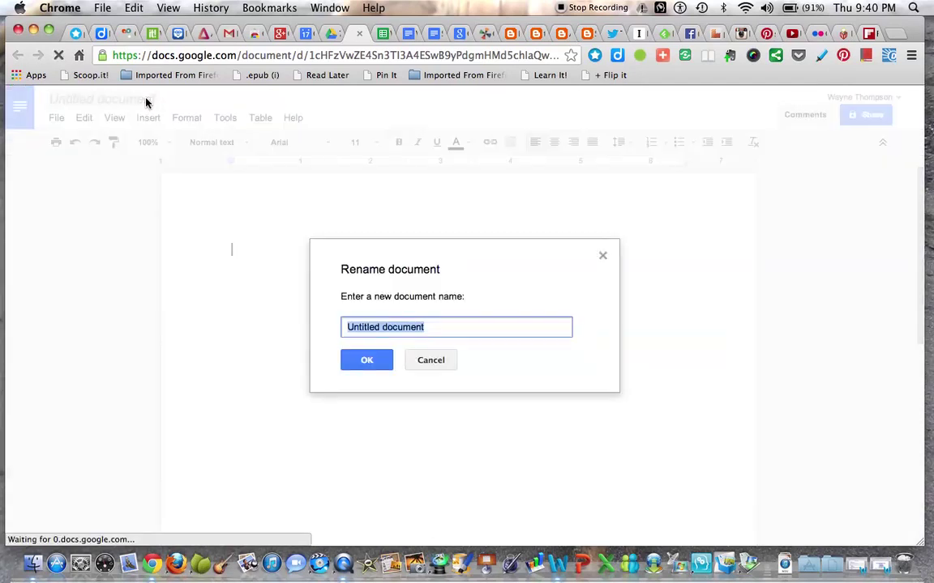
text(Wadlow Graphing Activity)
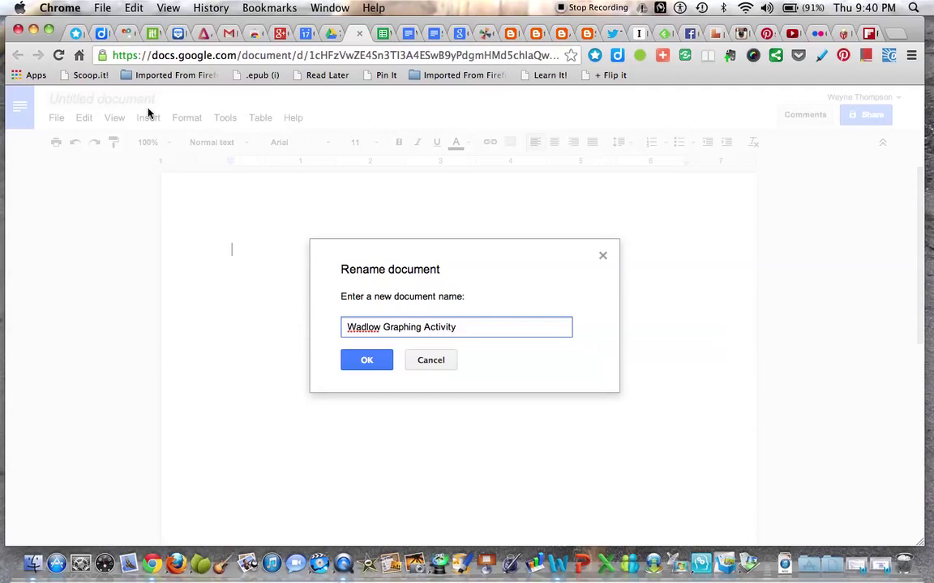
click(365, 359)
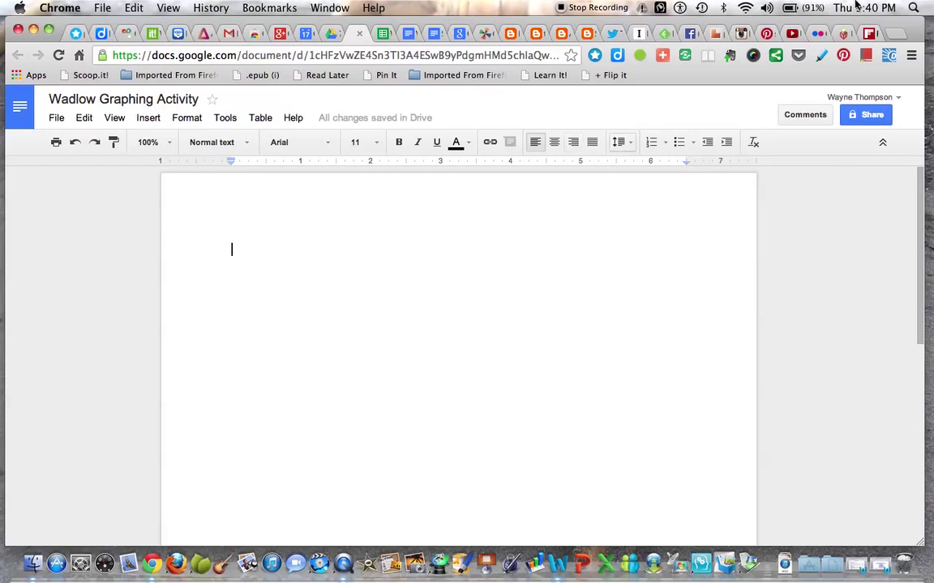
click(869, 115)
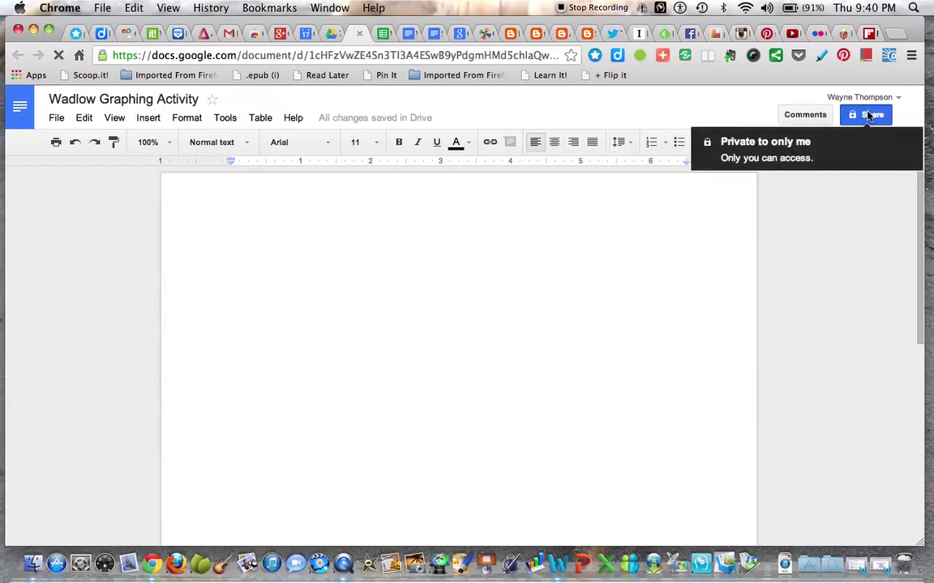
Invite another person's e-mail address with Can edit access, then return to the Drive folder
click(867, 115)
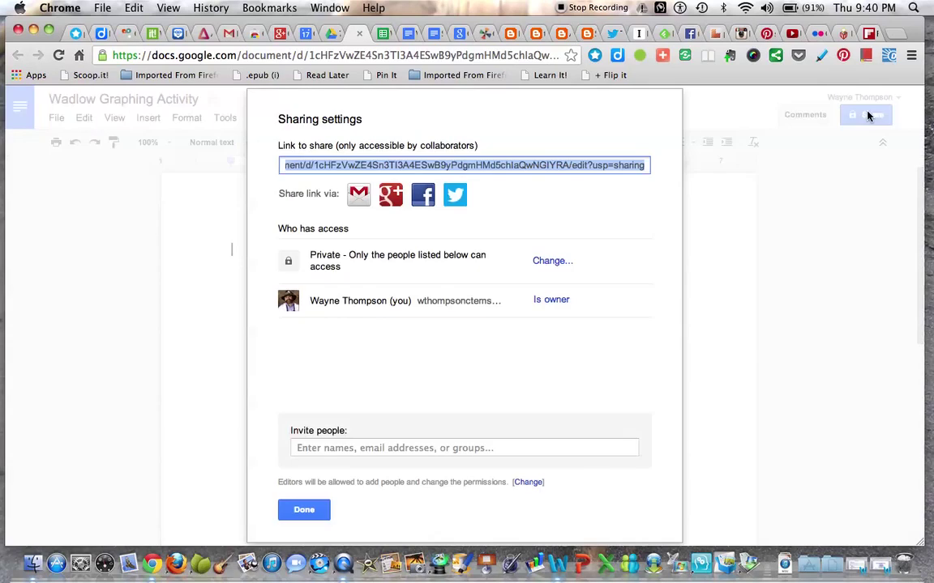
click(333, 451)
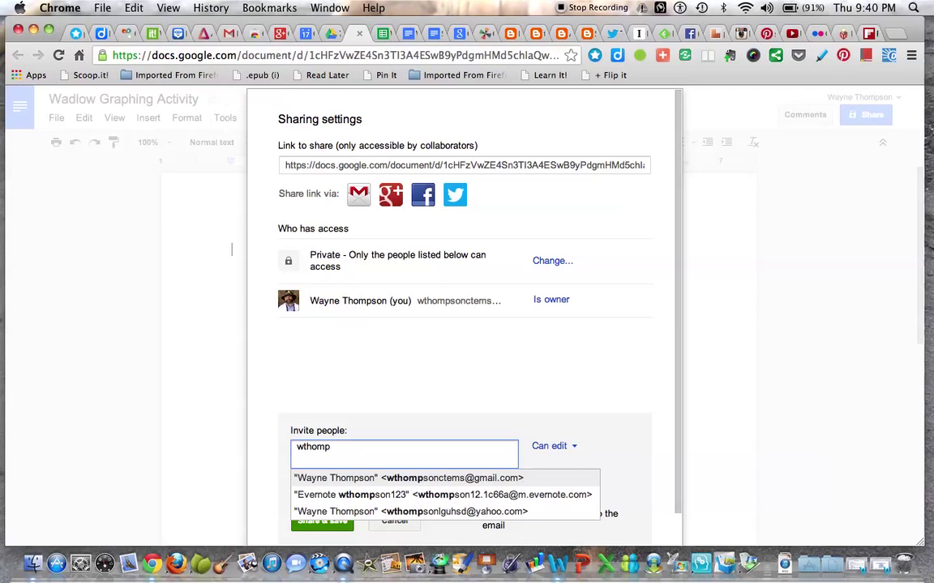
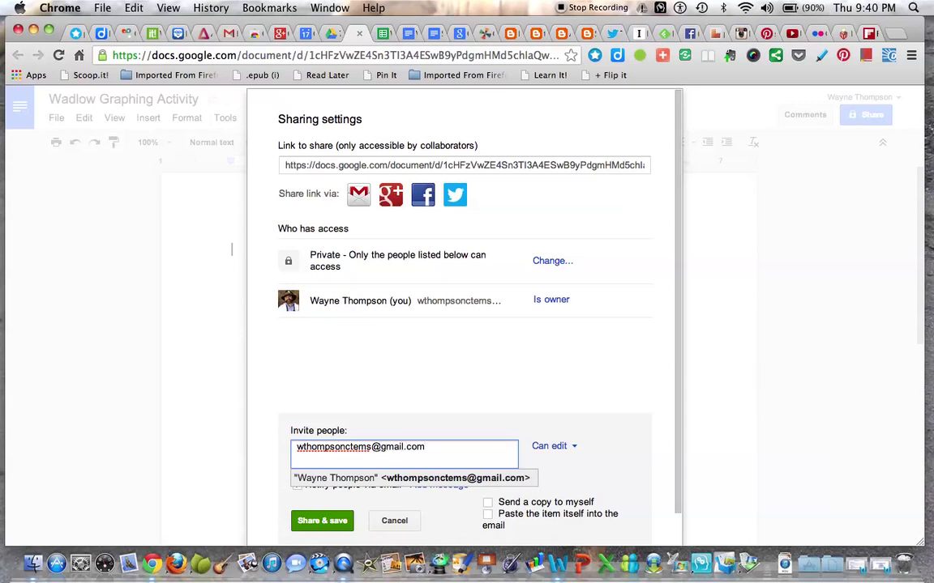
key(Return)
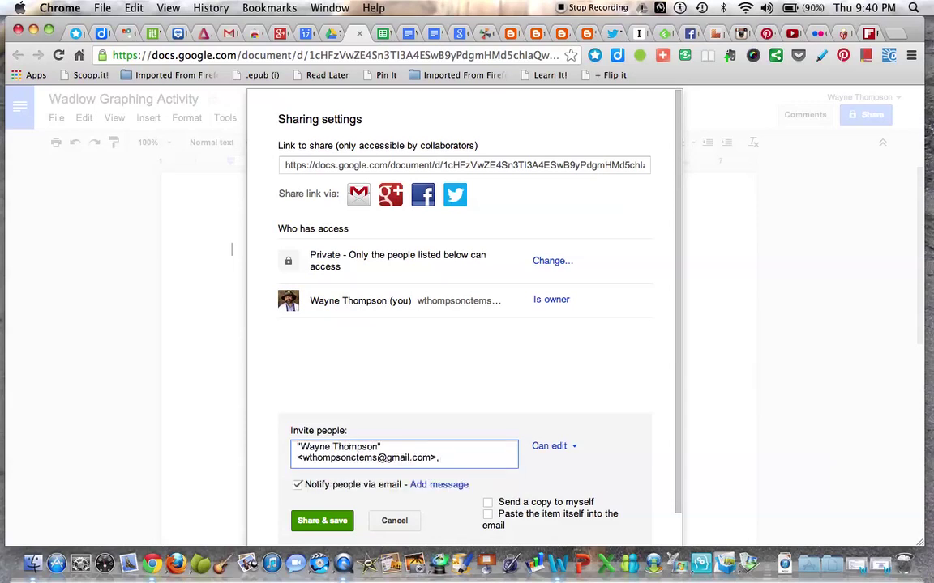
click(316, 523)
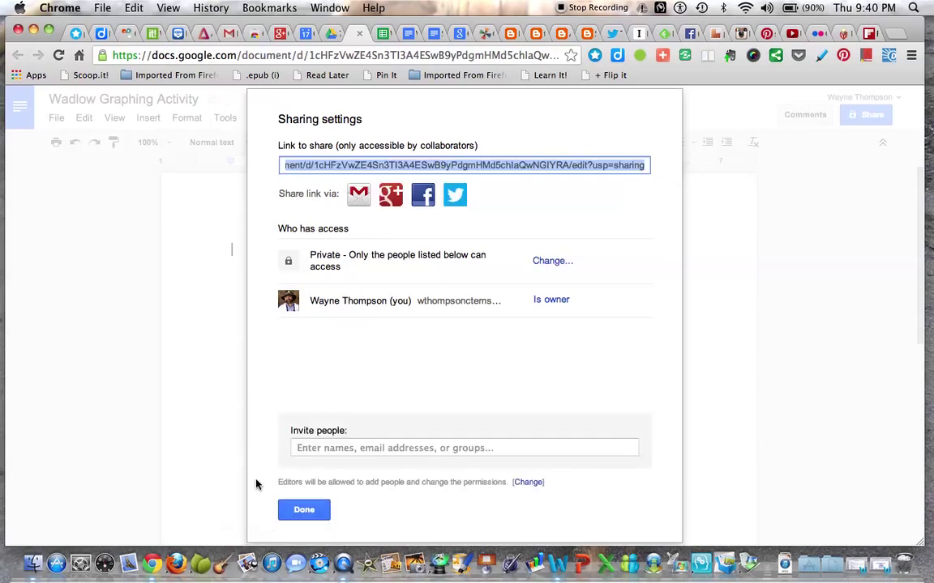
click(299, 511)
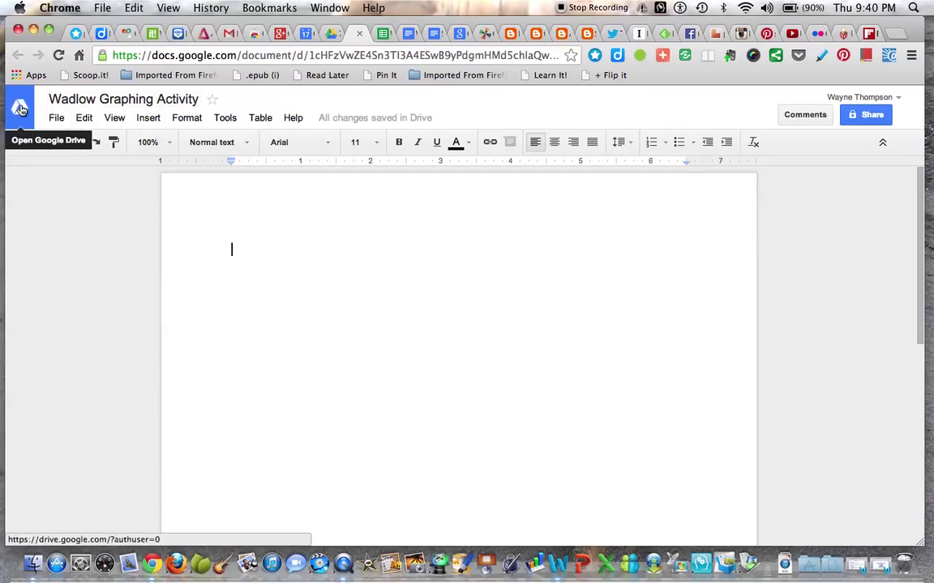
click(334, 33)
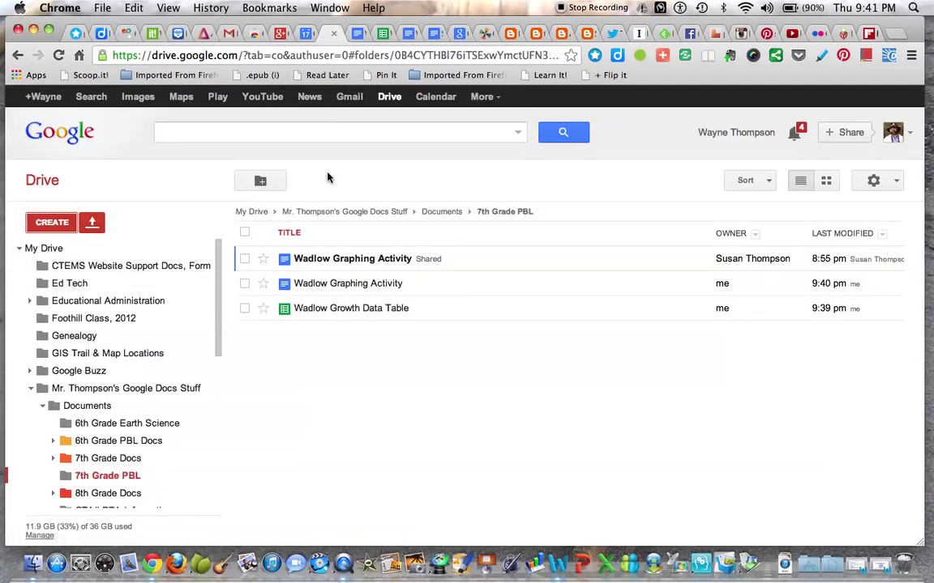
Reopen the Wadlow Growth Data Table spreadsheet from the Drive file list
click(321, 315)
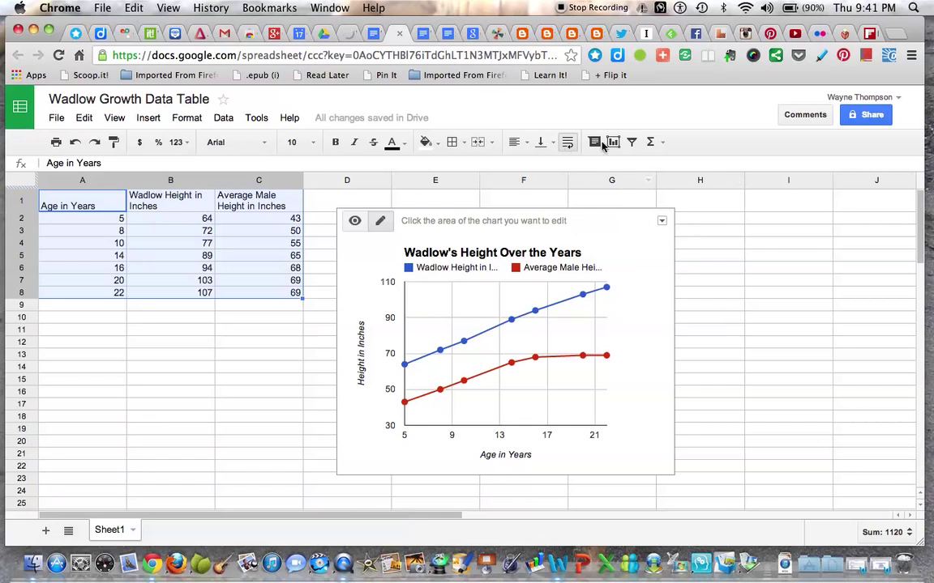
Copy the Wadlow's Height Over the Years chart from its dropdown menu
click(661, 223)
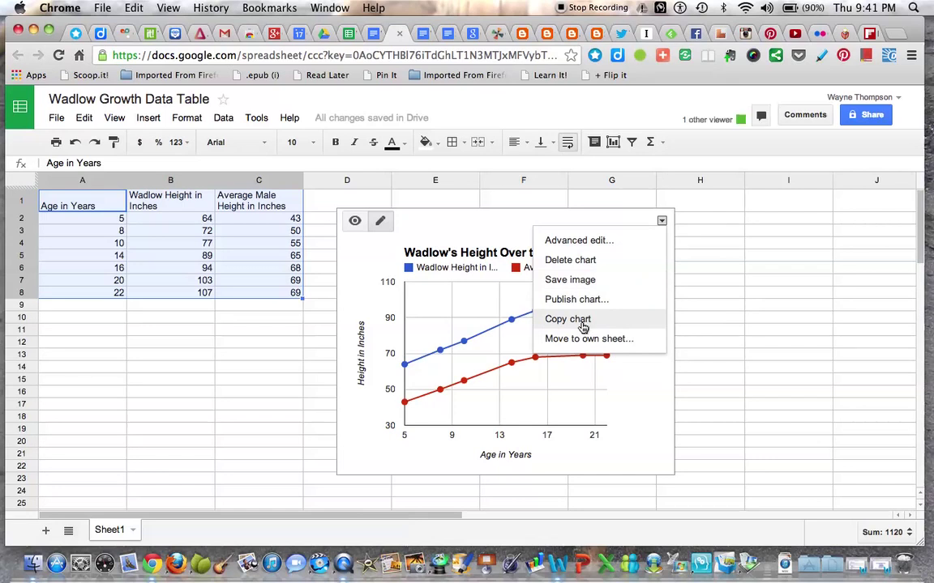
click(583, 324)
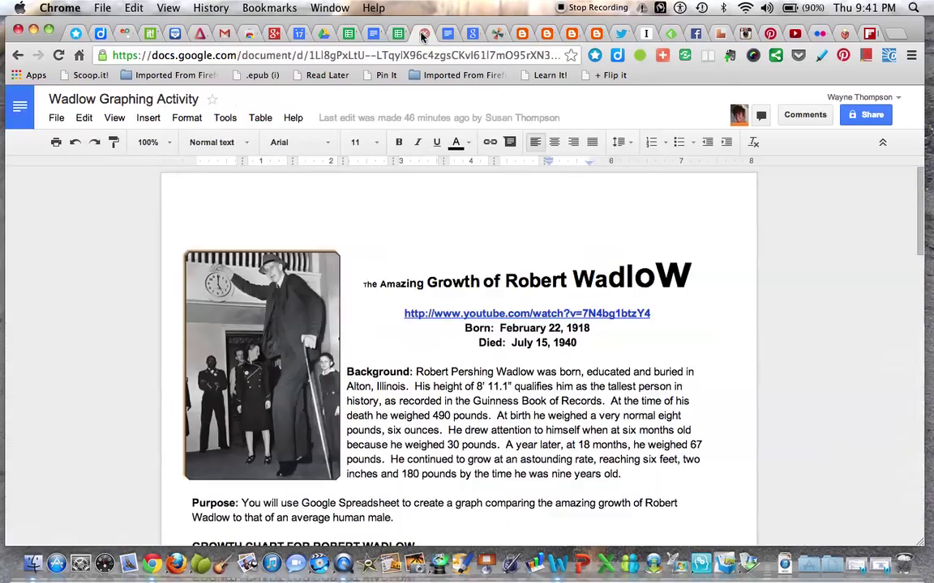
click(423, 32)
Paste the Wadlow's Height Over the Years chart into the blank document via Edit > Web clipboard
click(372, 34)
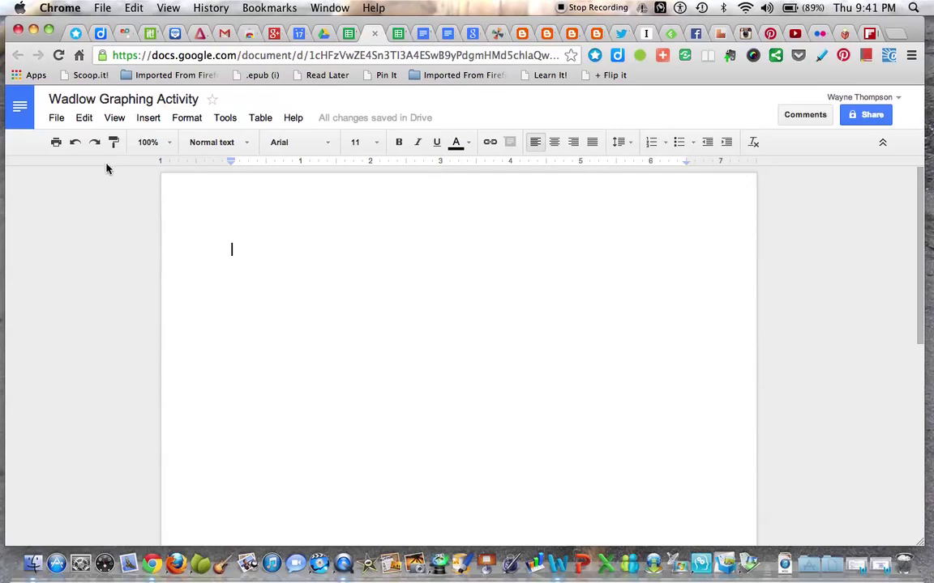
click(85, 121)
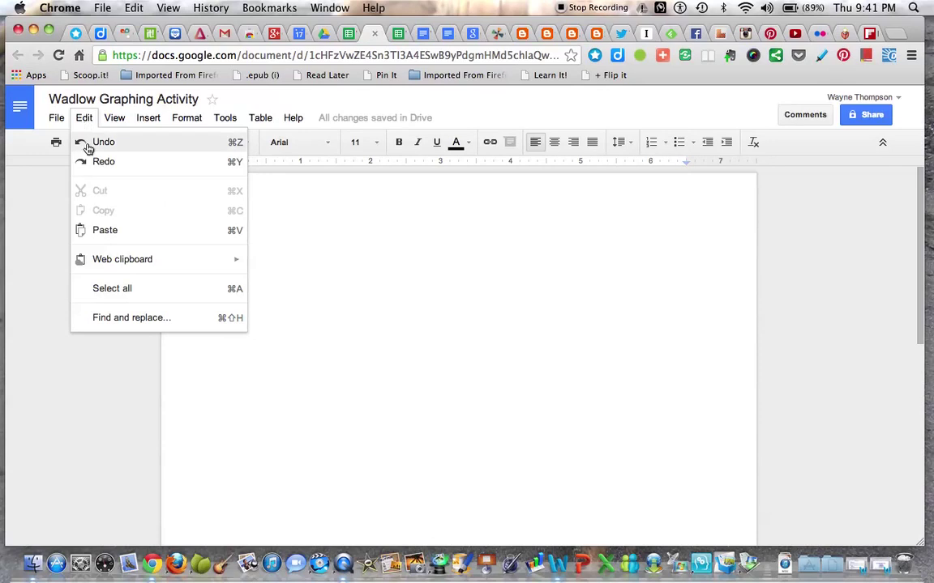
mouse_move(111, 260)
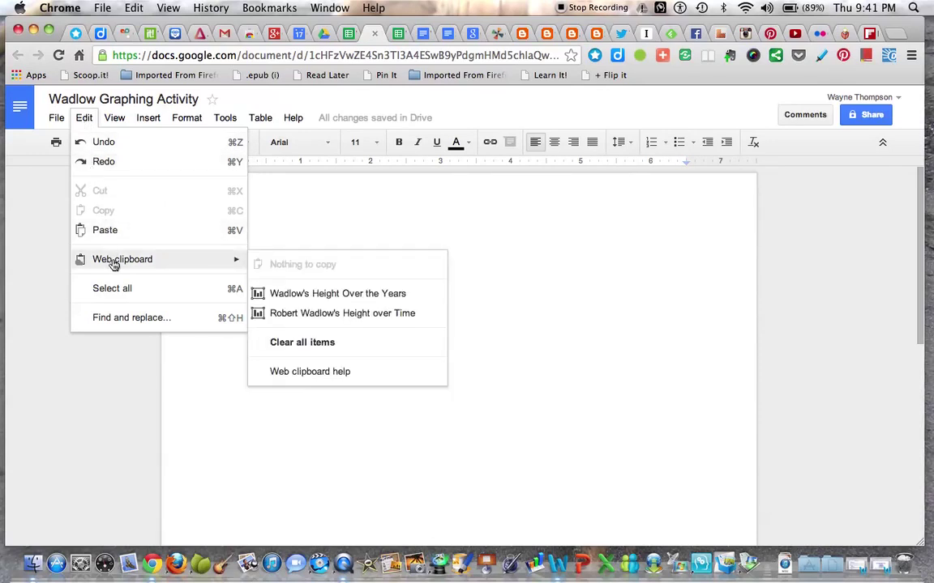
mouse_move(290, 295)
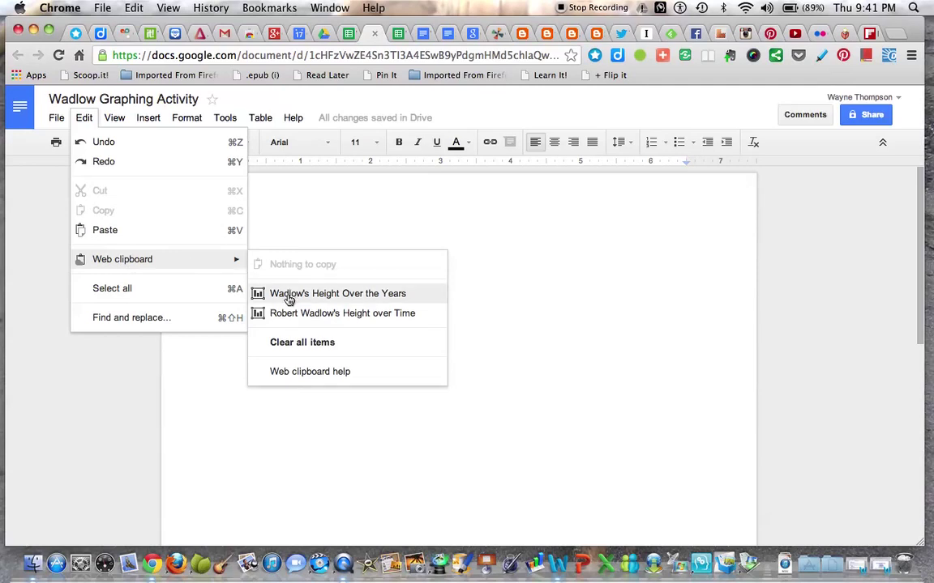
click(289, 296)
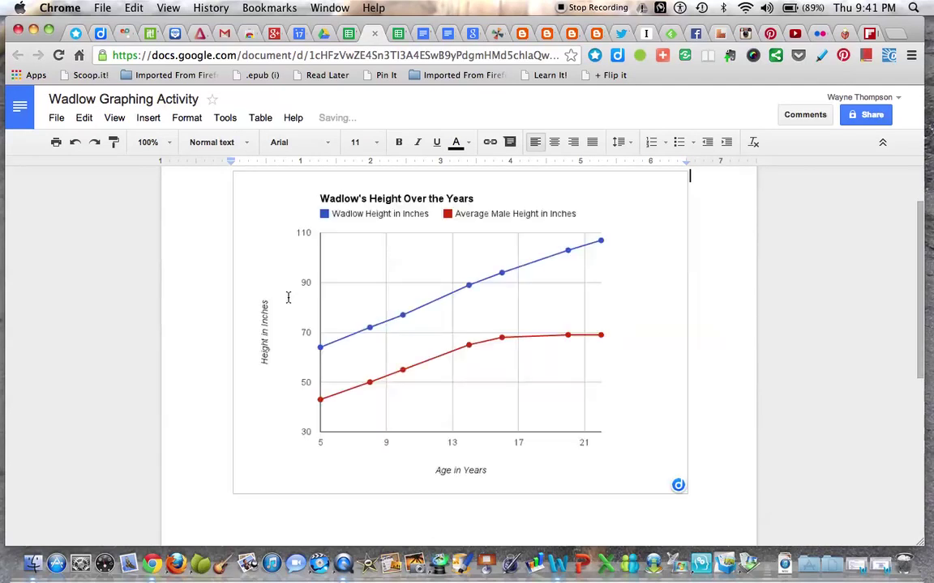
Shrink the pasted chart to about three-quarters width and add a blank line below it
click(661, 195)
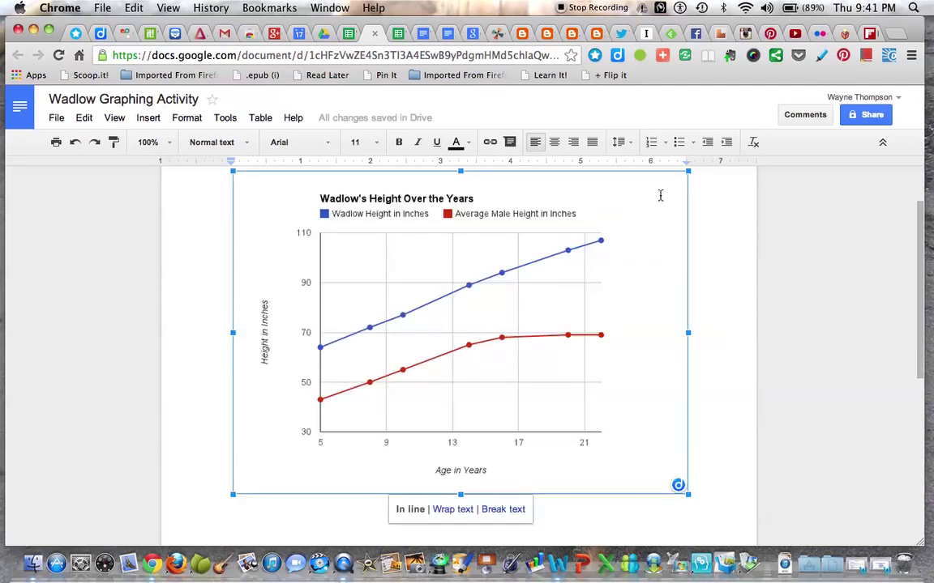
drag(687, 172, 601, 248)
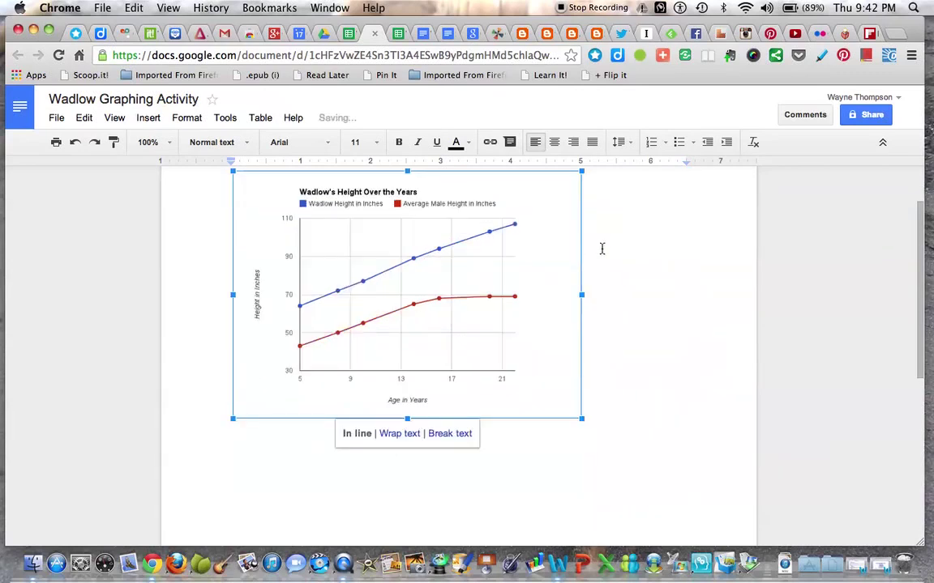
click(606, 202)
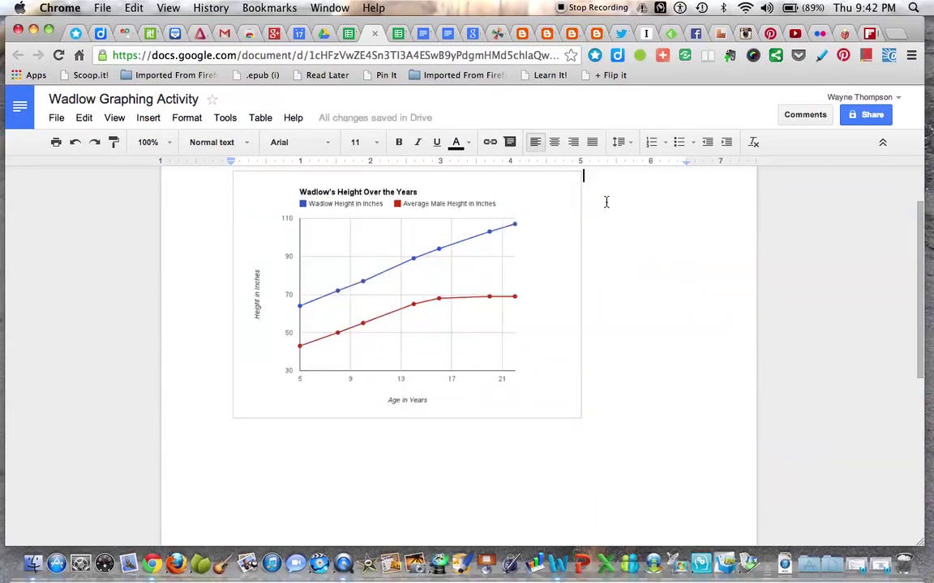
scroll(607, 194, up, 1)
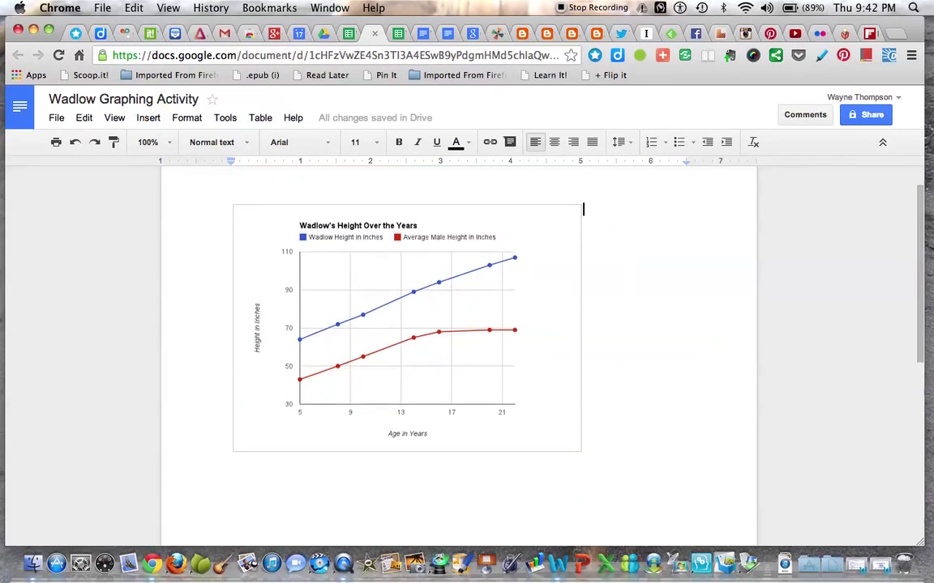
key(Return)
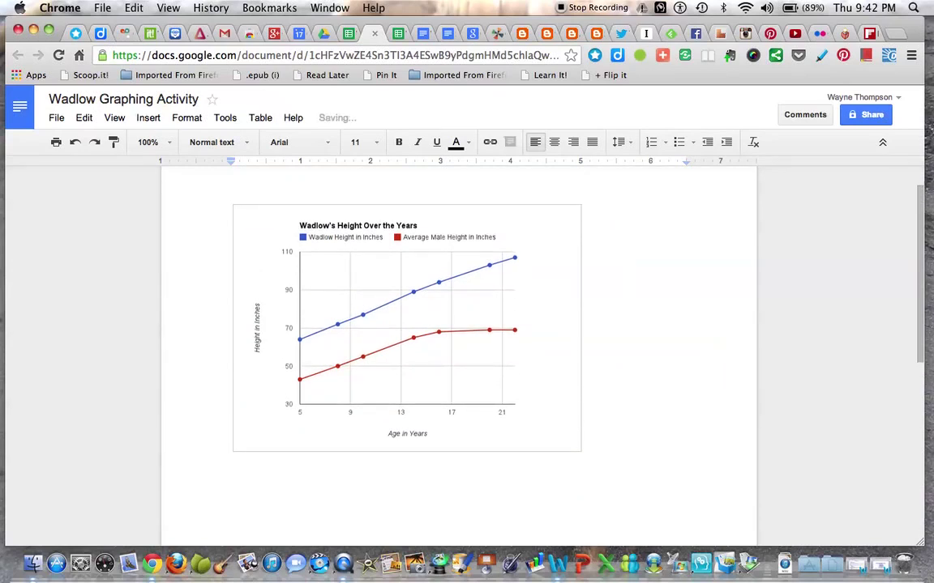